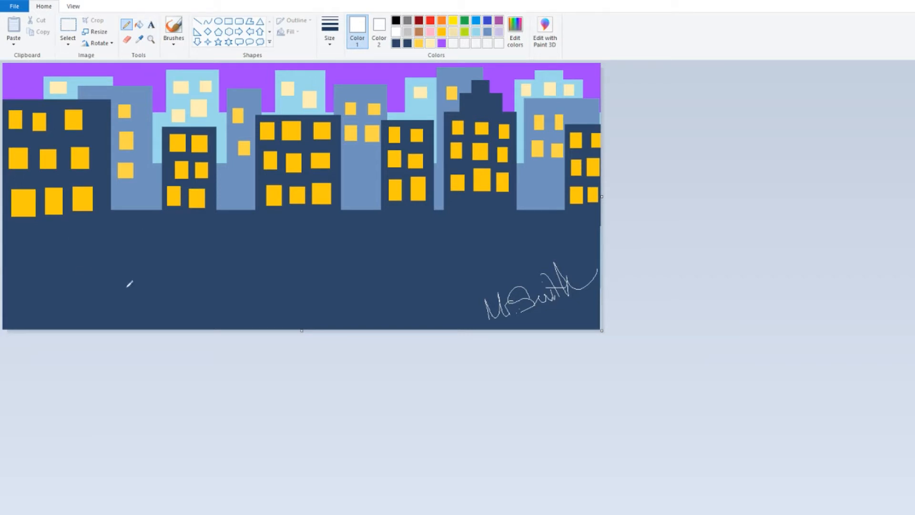
Step: Add the white text "PAINT" on the dark blue area below the buildings
left_click(151, 25)
left_click(140, 214)
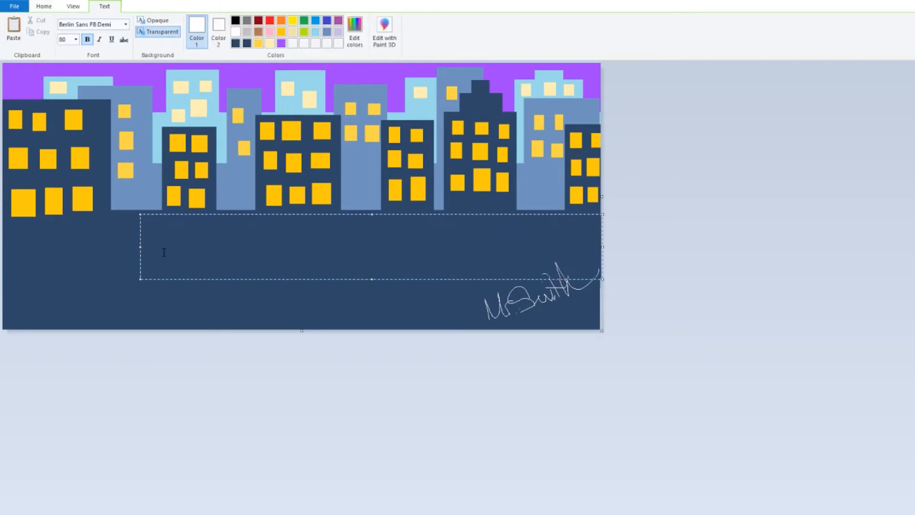
type("PAINT")
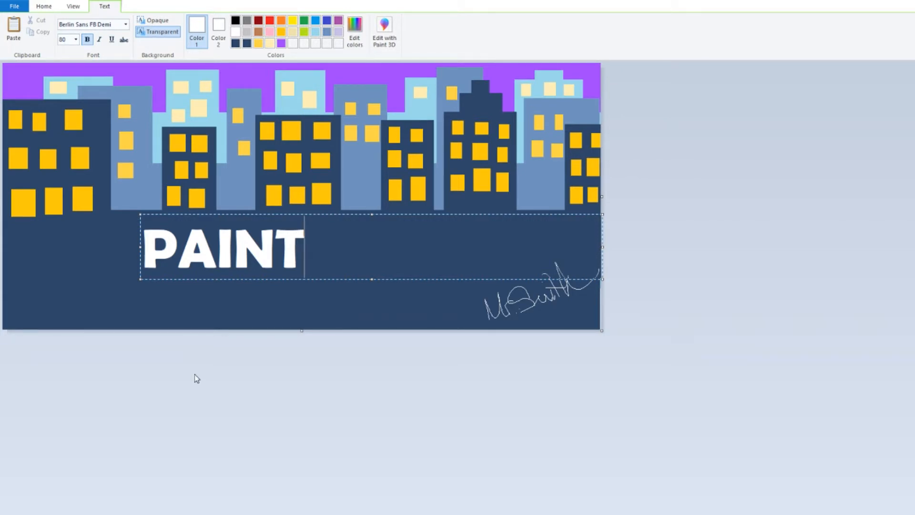
left_click(307, 148)
Step: Start a new blank picture in place of the finished cityscape
left_click(15, 6)
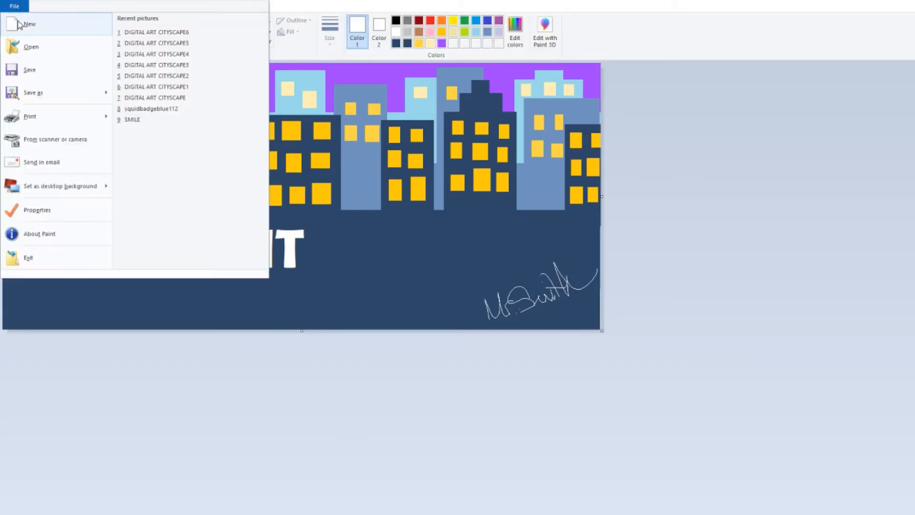
left_click(22, 23)
left_click(514, 263)
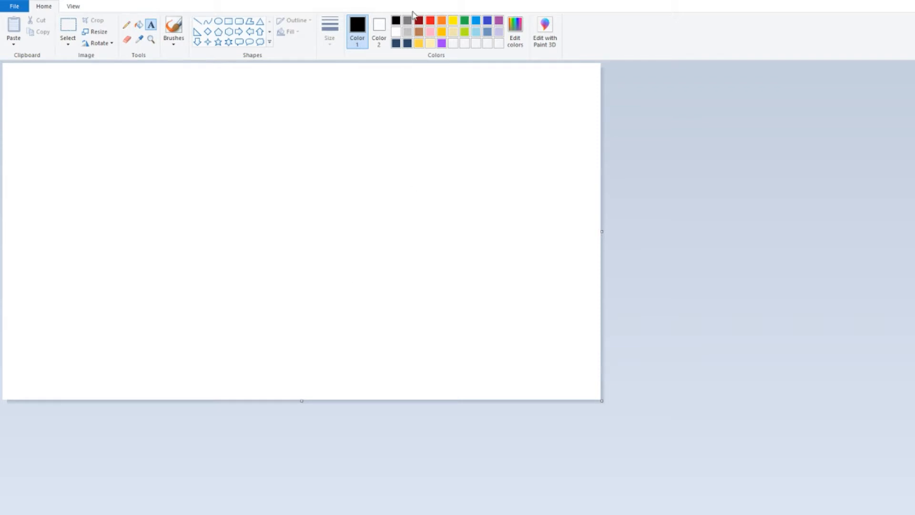
Step: Draw a wide light blue rectangle outline spanning the full width of the canvas across its middle
left_click(476, 32)
left_click(227, 24)
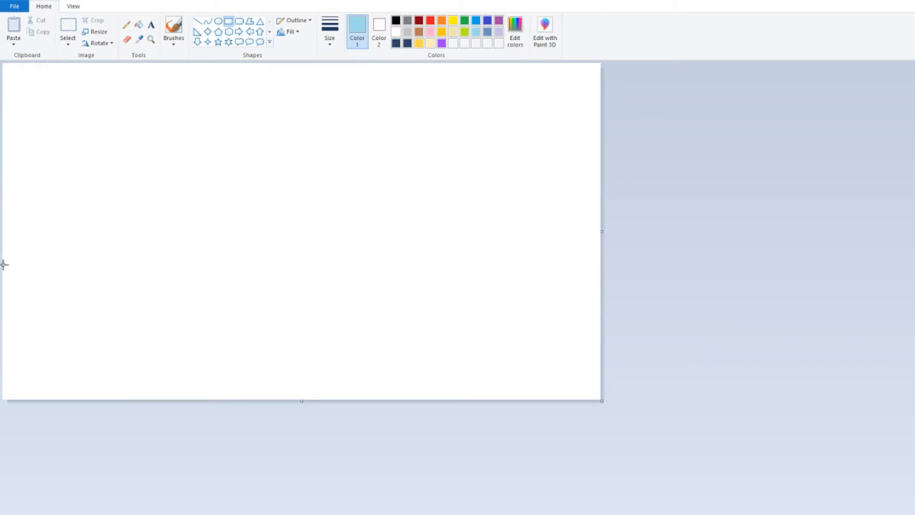
left_click_drag(4, 264, 611, 159)
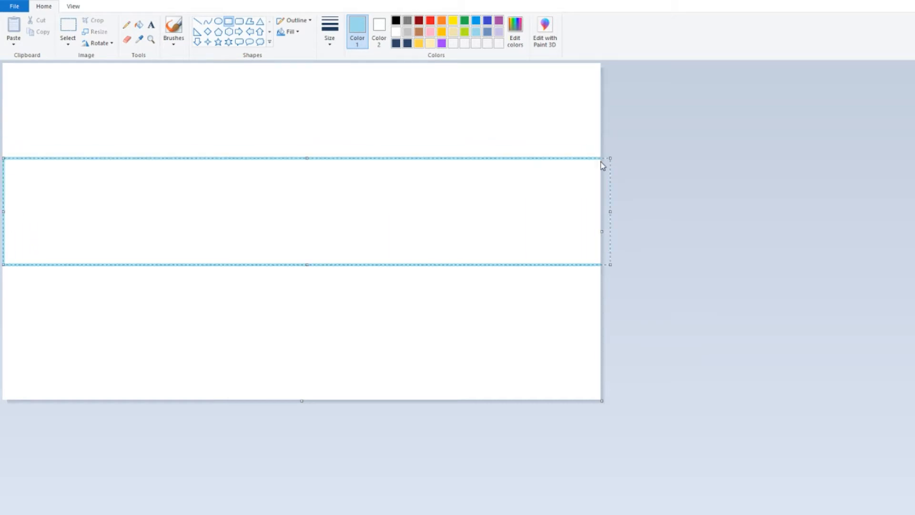
Step: Draw a stepped tower of three stacked, narrowing light blue rectangles on the band's upper edge, near the canvas's right side
left_click(229, 23)
left_click_drag(490, 156, 571, 115)
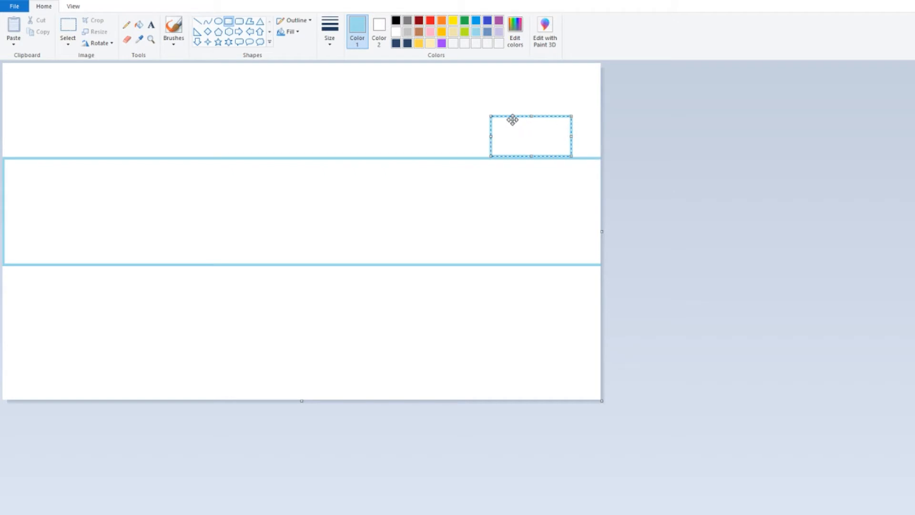
left_click_drag(510, 115, 532, 96)
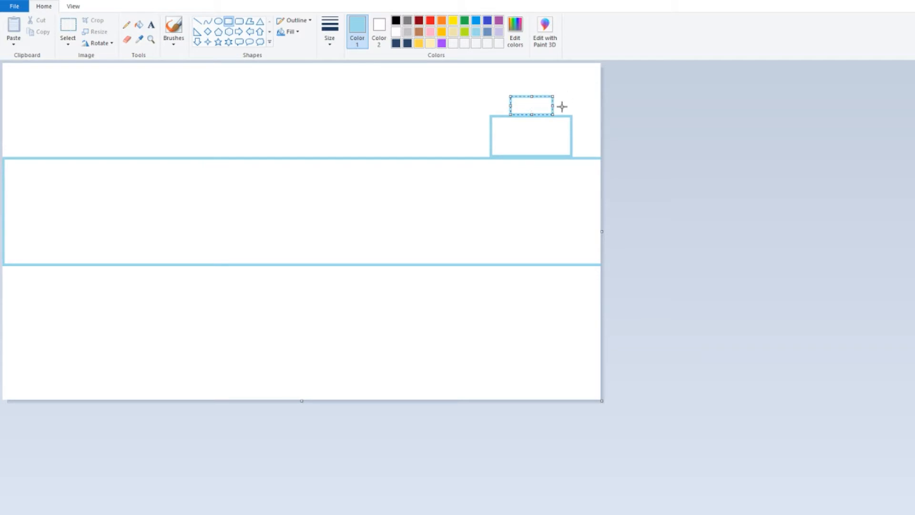
left_click(535, 149)
left_click_drag(524, 95, 537, 75)
left_click(475, 115)
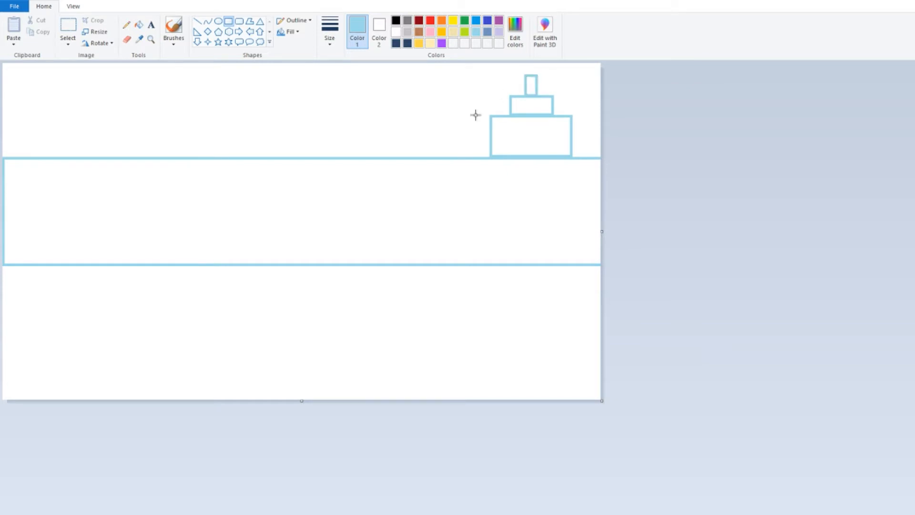
Step: Draw five light blue building rectangles of varied widths and heights along the band, spaced out left of the stepped tower
left_click_drag(386, 156, 455, 80)
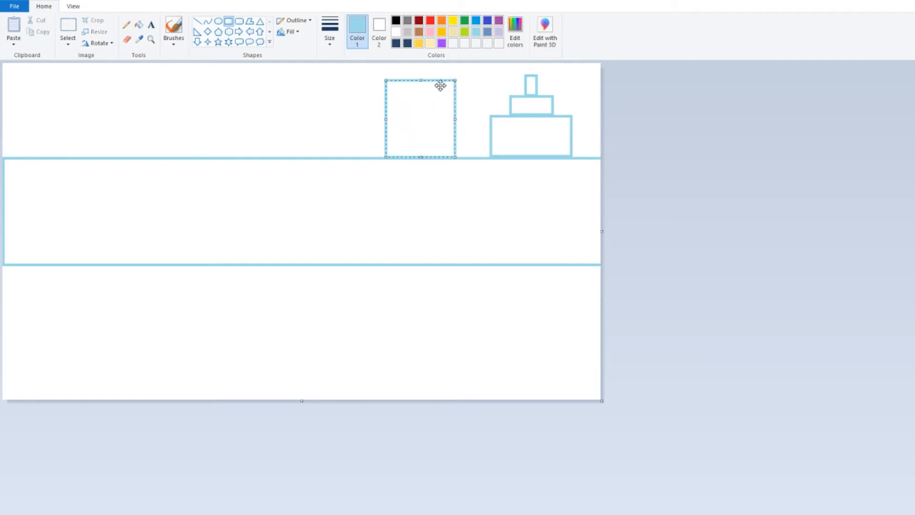
left_click_drag(264, 156, 346, 112)
left_click_drag(170, 156, 229, 83)
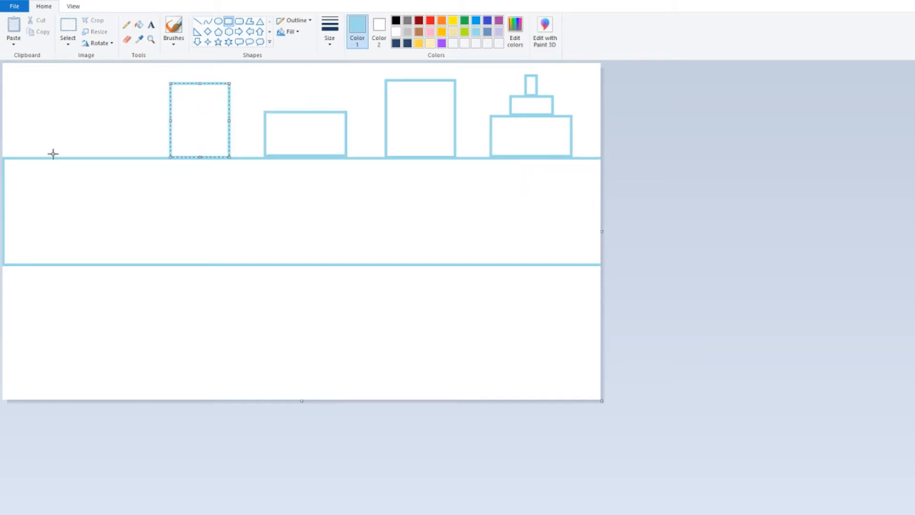
left_click_drag(27, 158, 85, 73)
left_click_drag(103, 161, 151, 98)
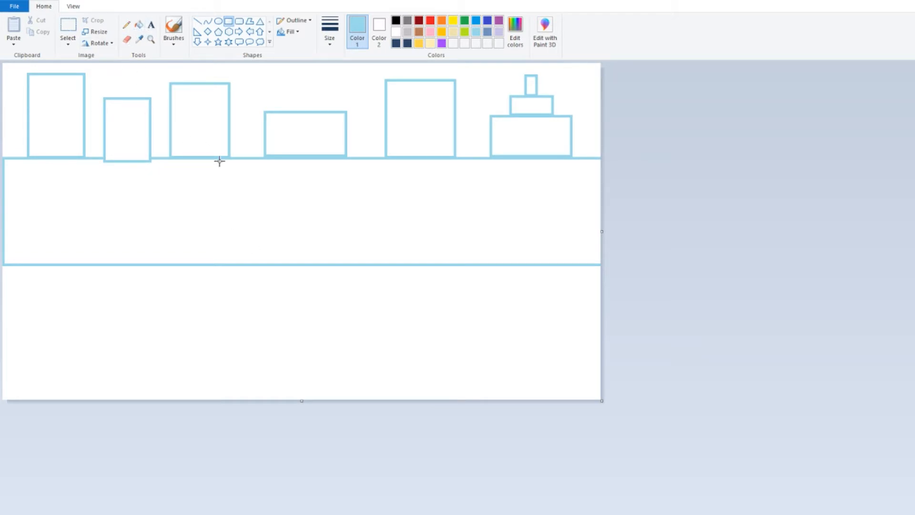
Step: Fill the wide band and the five plain building outlines with light blue
left_click(140, 29)
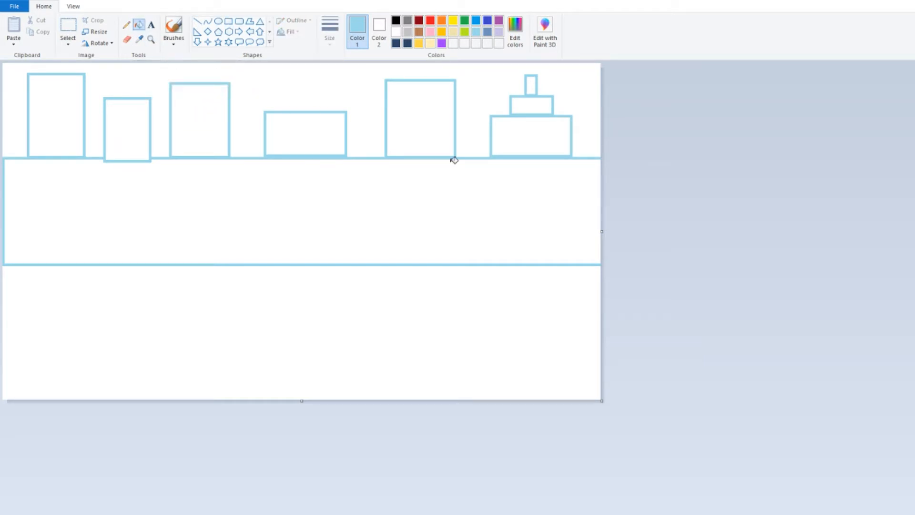
left_click(70, 121)
left_click(109, 184)
left_click(131, 121)
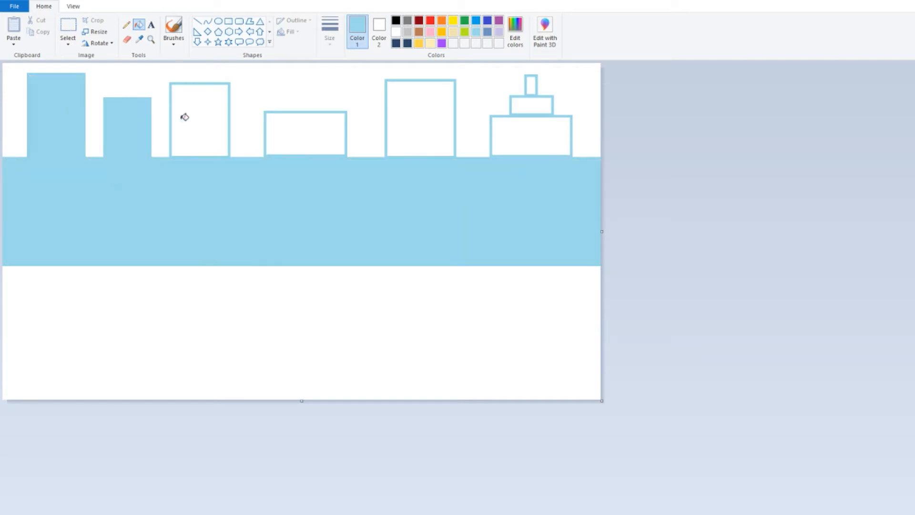
left_click(178, 117)
left_click(303, 136)
left_click(429, 115)
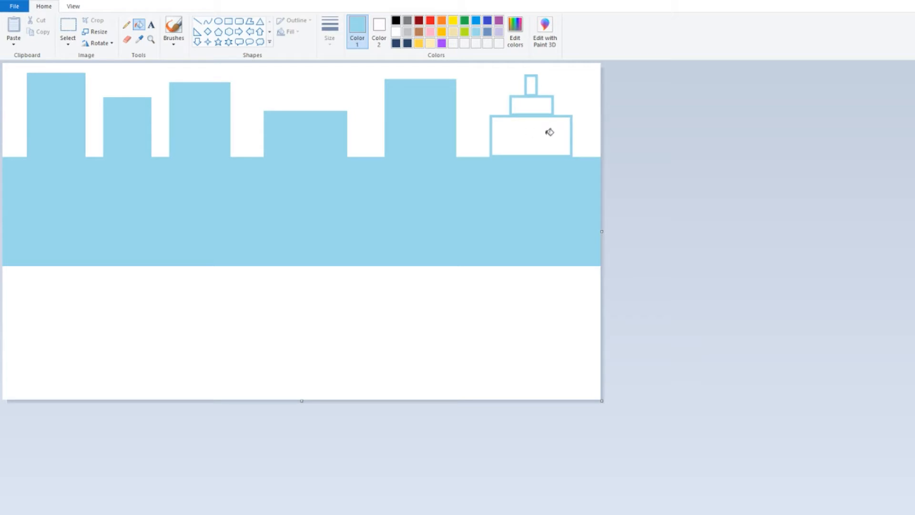
Step: Try filling the white background around the buildings with light blue, and undo that fill
left_click(482, 99)
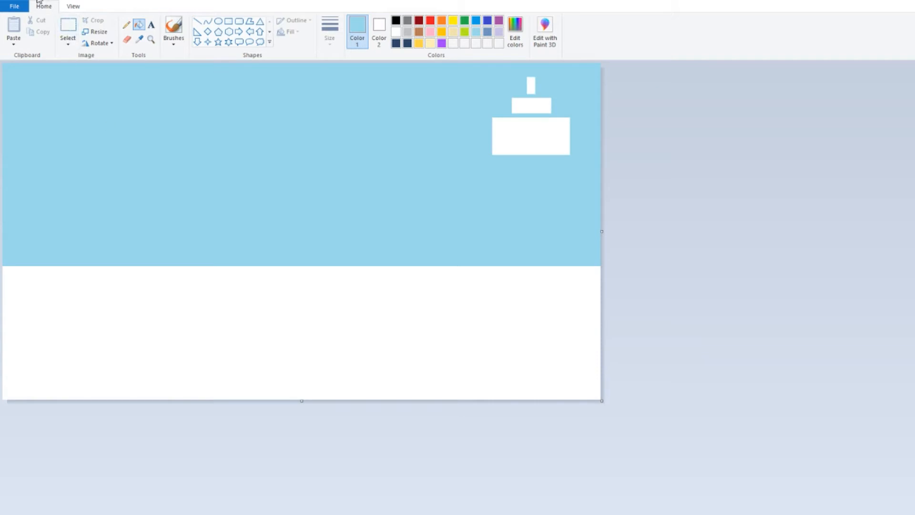
key("ctrl+z")
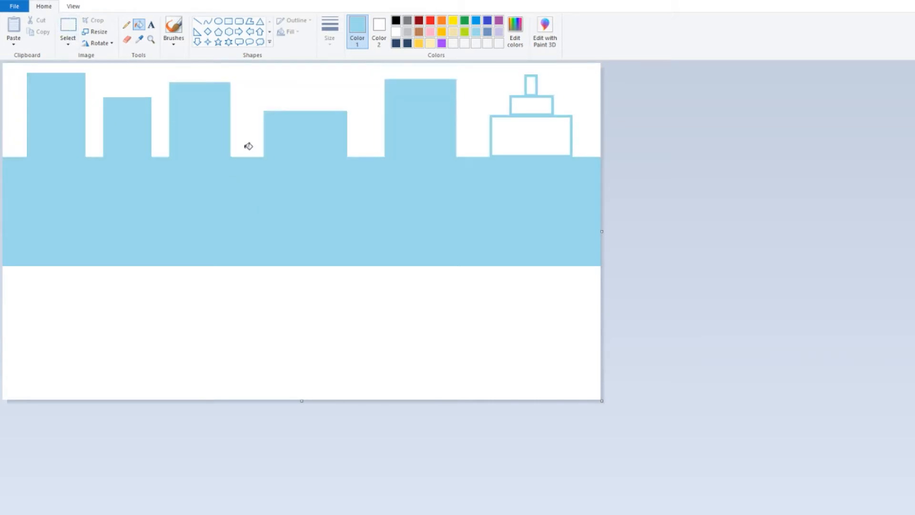
Step: Fill all three tiers of the stepped tower with light blue
left_click(550, 132)
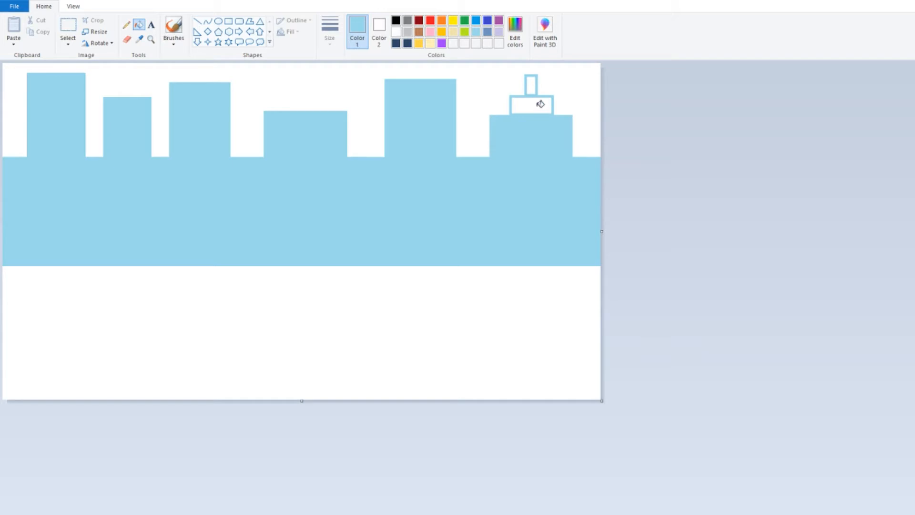
left_click(541, 104)
left_click(532, 81)
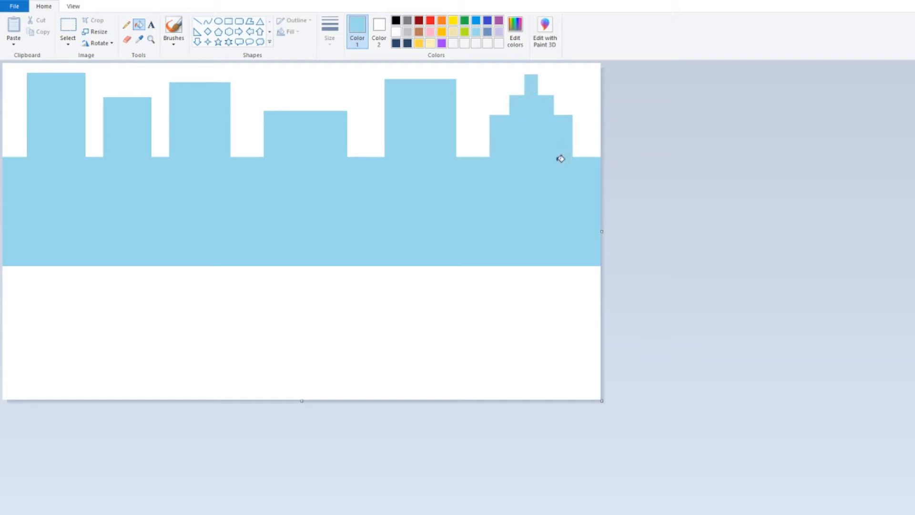
Step: Draw a full-width blue-gray rectangle outline overlapping the lower part of the light blue band and extending below it
left_click(489, 35)
left_click(229, 21)
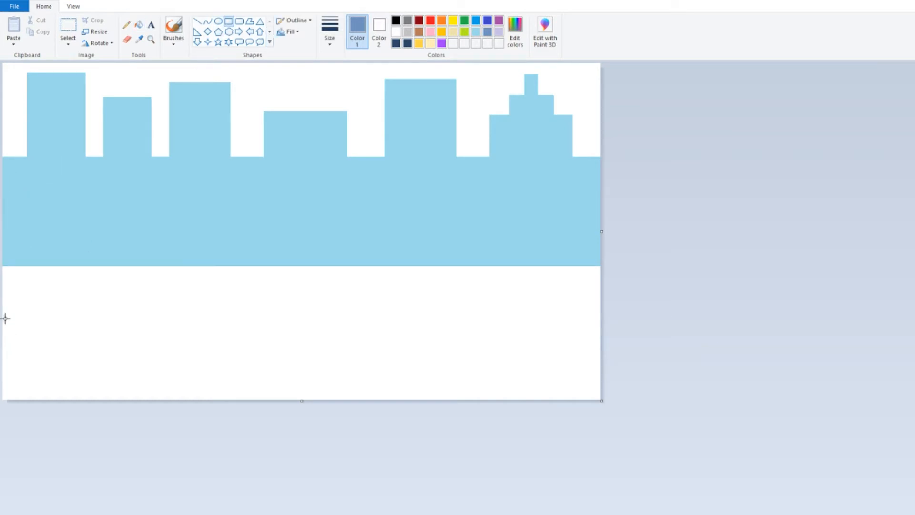
left_click_drag(4, 319, 620, 202)
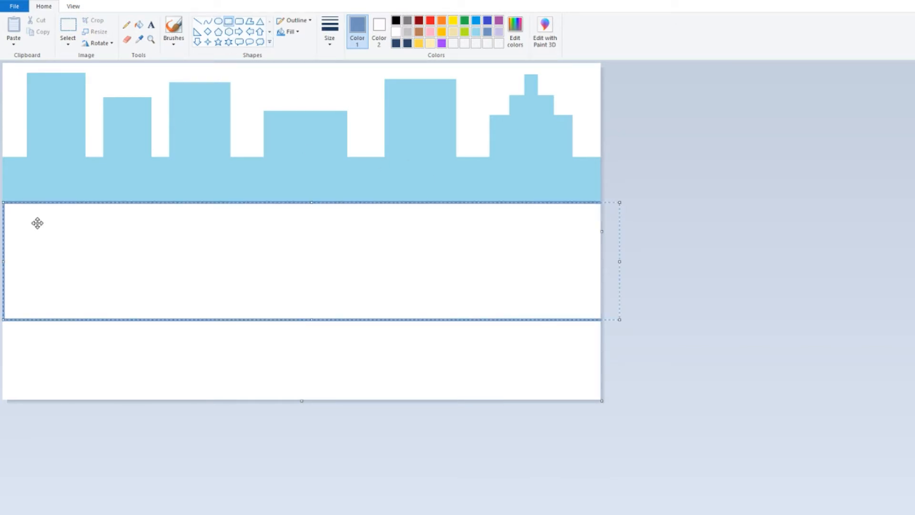
left_click(52, 189)
Step: Draw six blue-gray building rectangles along the new band, overlapping the light blue skyline, with a small box on top of the second
mouse_move(38, 209)
left_mouse_down()
mouse_move(32, 164)
mouse_move(47, 116)
mouse_move(101, 114)
left_mouse_up()
left_click_drag(135, 210, 183, 129)
mouse_move(226, 220)
left_mouse_down()
mouse_move(233, 127)
mouse_move(252, 95)
mouse_move(275, 92)
mouse_move(281, 113)
mouse_move(264, 106)
mouse_move(273, 99)
mouse_move(282, 146)
mouse_move(279, 134)
left_mouse_up()
mouse_move(153, 127)
left_mouse_down()
mouse_move(181, 110)
mouse_move(170, 114)
left_mouse_up()
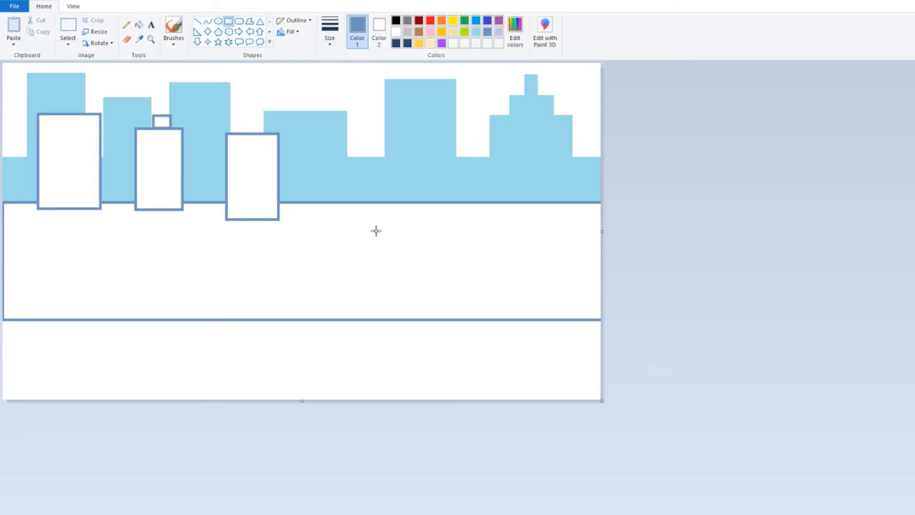
left_click_drag(323, 206, 376, 83)
left_click_drag(411, 223, 471, 125)
left_click_drag(535, 200, 605, 113)
left_click(374, 262)
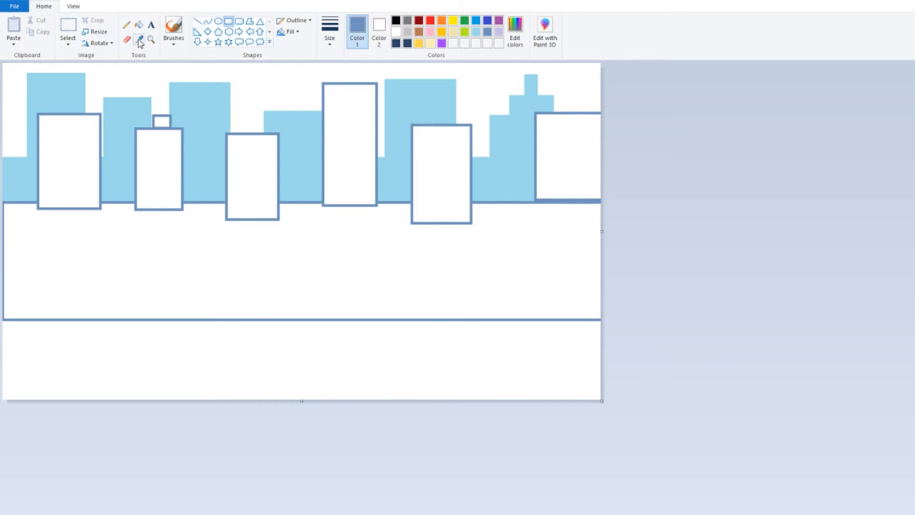
Step: Fill the second band, its six buildings and the small rooftop box with blue-gray
left_click(139, 25)
left_click(92, 156)
left_click(128, 262)
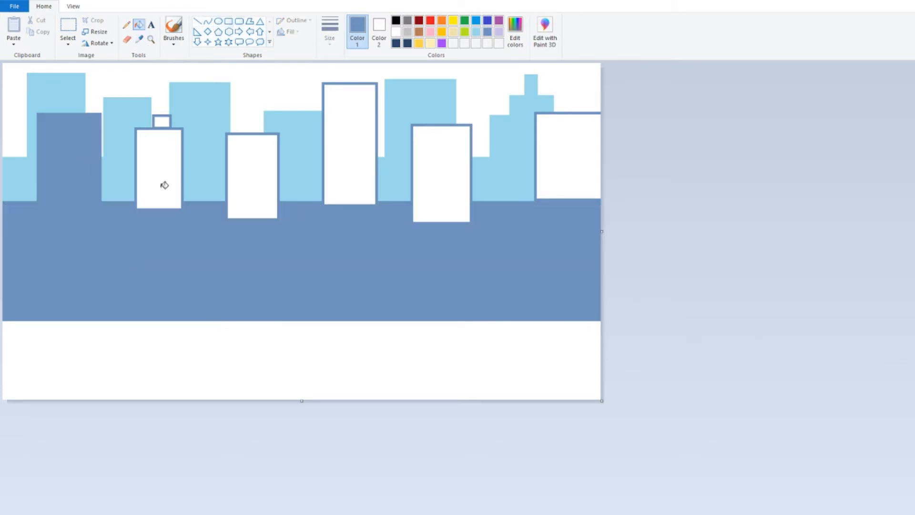
left_click(164, 183)
left_click(252, 176)
left_click(161, 119)
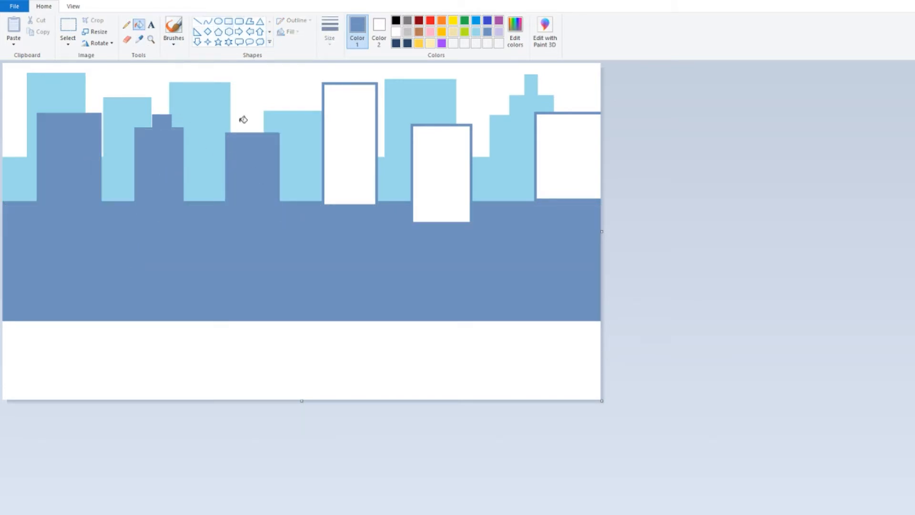
left_click(362, 120)
left_click(468, 164)
left_click(553, 133)
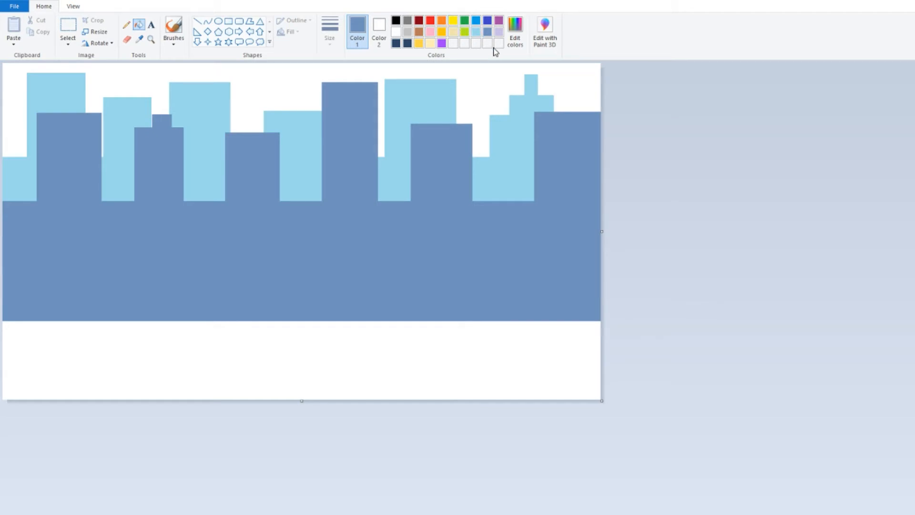
left_click(515, 31)
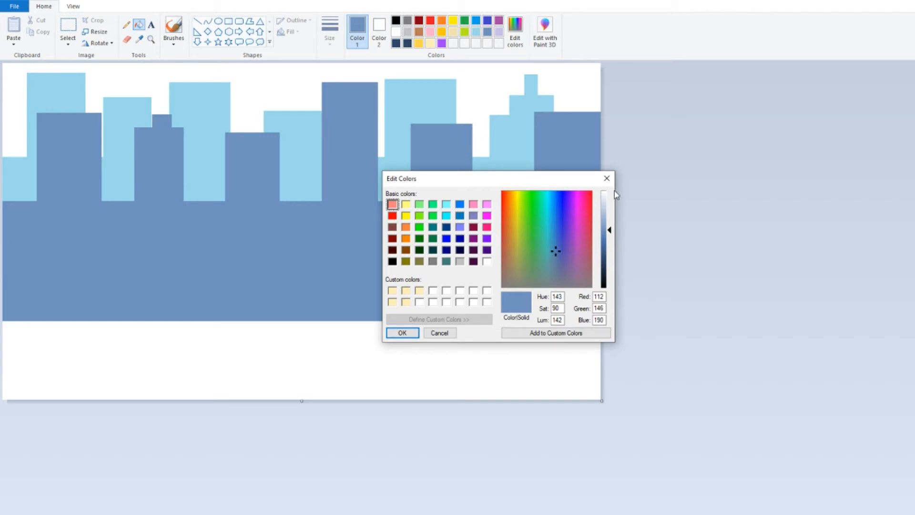
left_click_drag(610, 231, 612, 258)
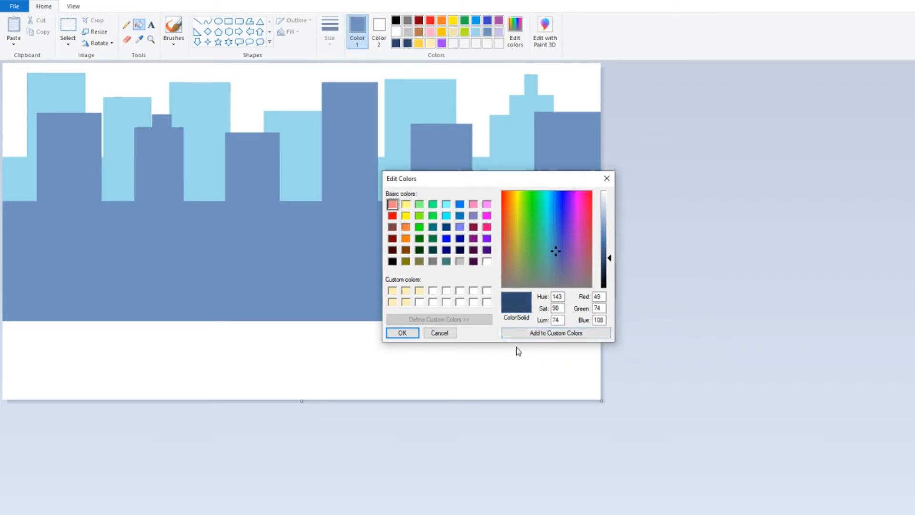
left_click(419, 291)
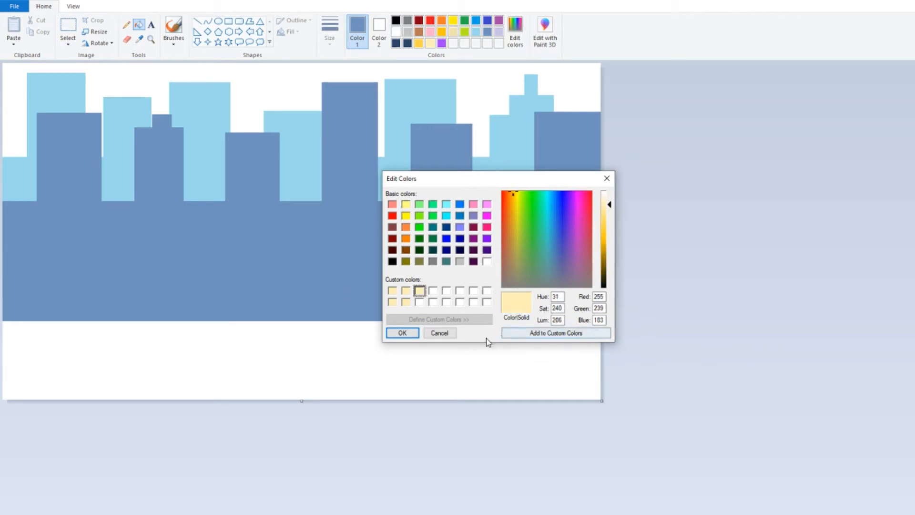
left_click(433, 330)
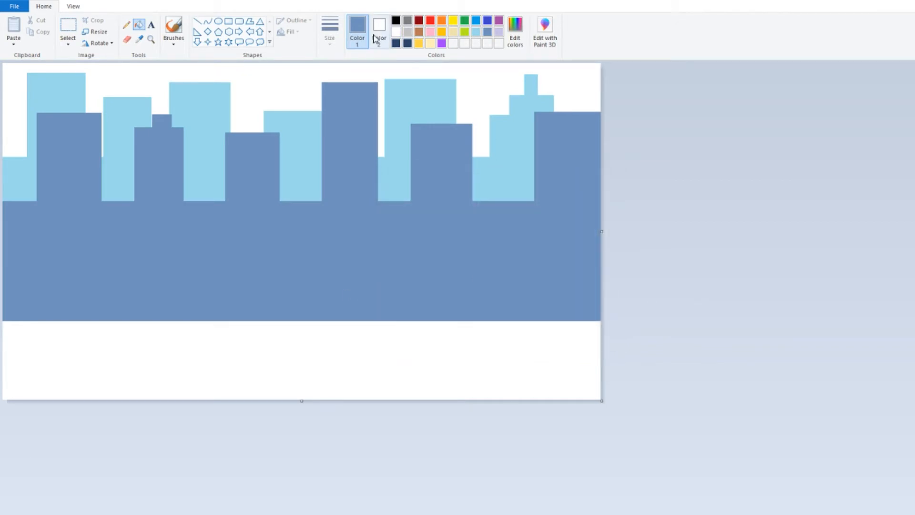
Step: Darken the blue-gray to luminosity 83 (RGB 55, 83, 121), add it to the custom colors and make it the drawing color
left_click(514, 31)
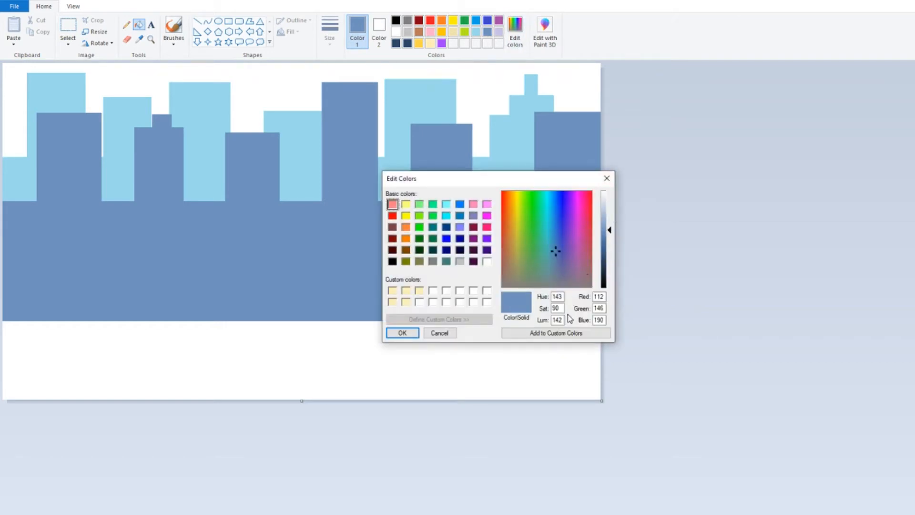
left_click_drag(611, 234, 612, 255)
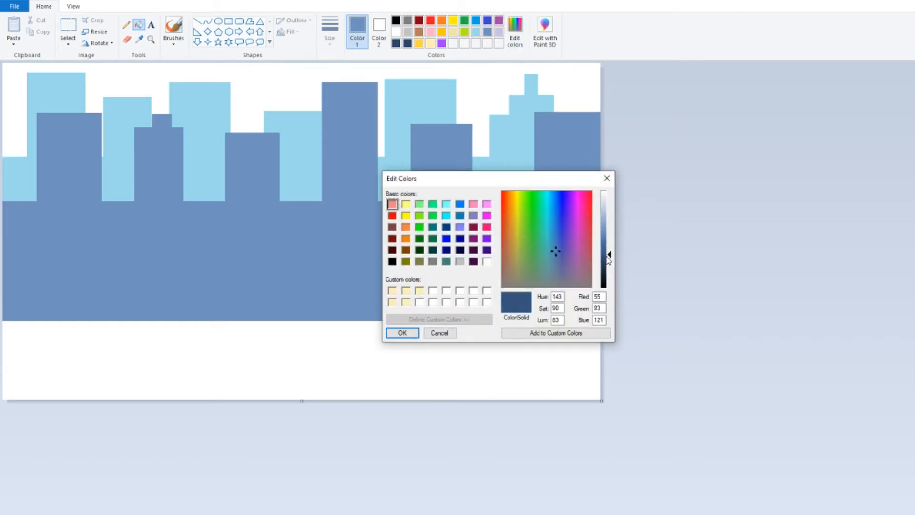
left_click(532, 332)
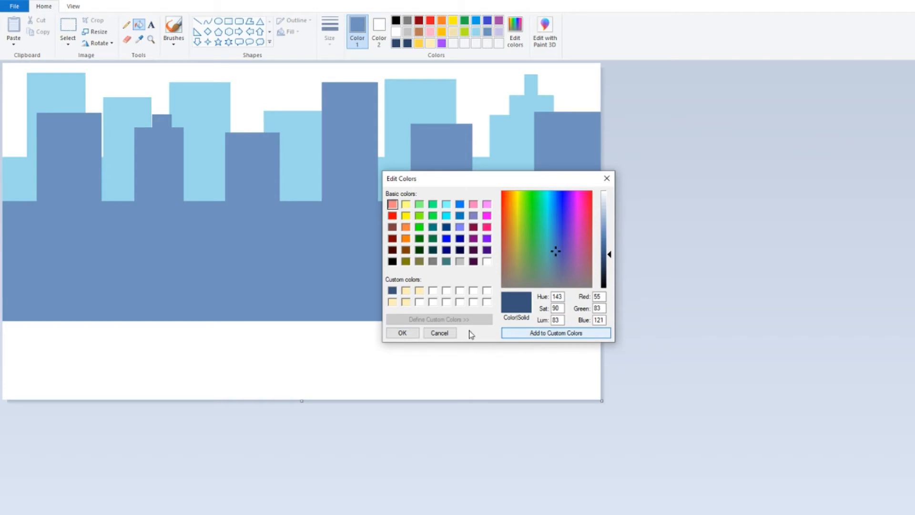
left_click(401, 333)
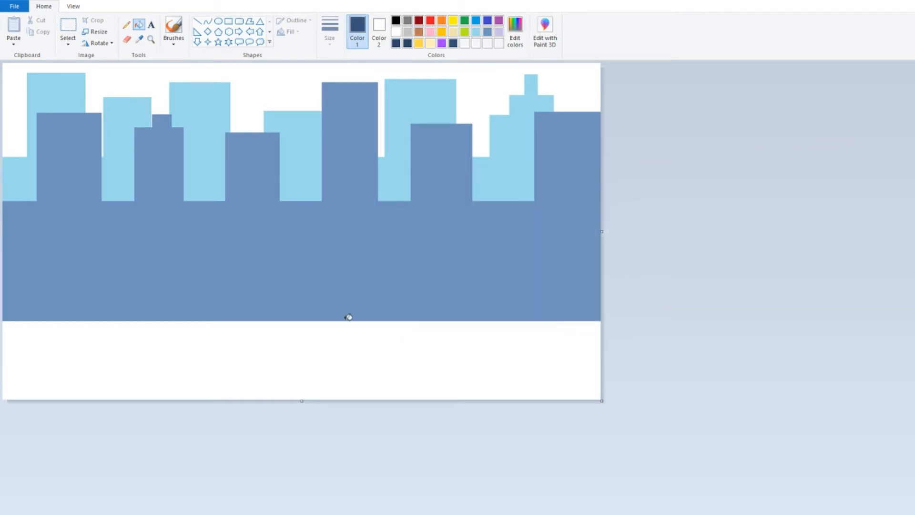
Step: Draw a full-width dark blue rectangle outline from the canvas's bottom edge up over the lower part of the blue-gray band, then lower its top edge
left_click(229, 22)
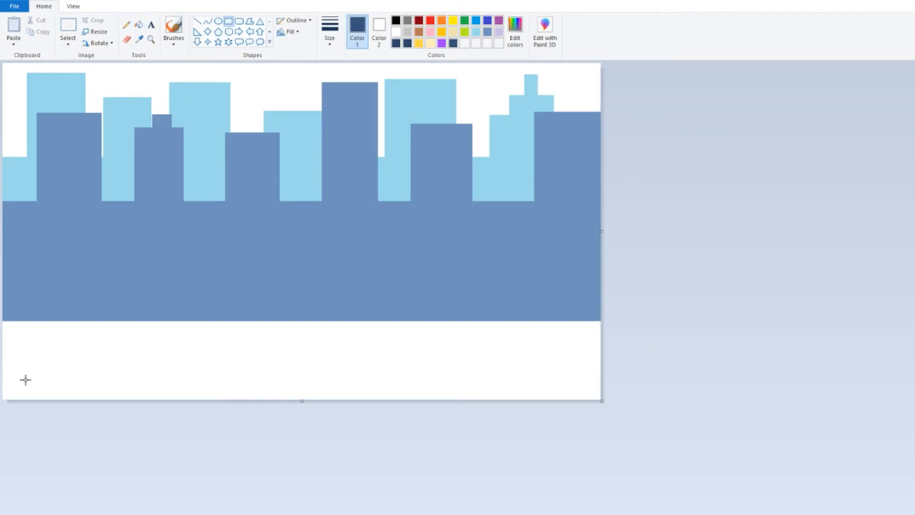
left_click_drag(4, 399, 663, 245)
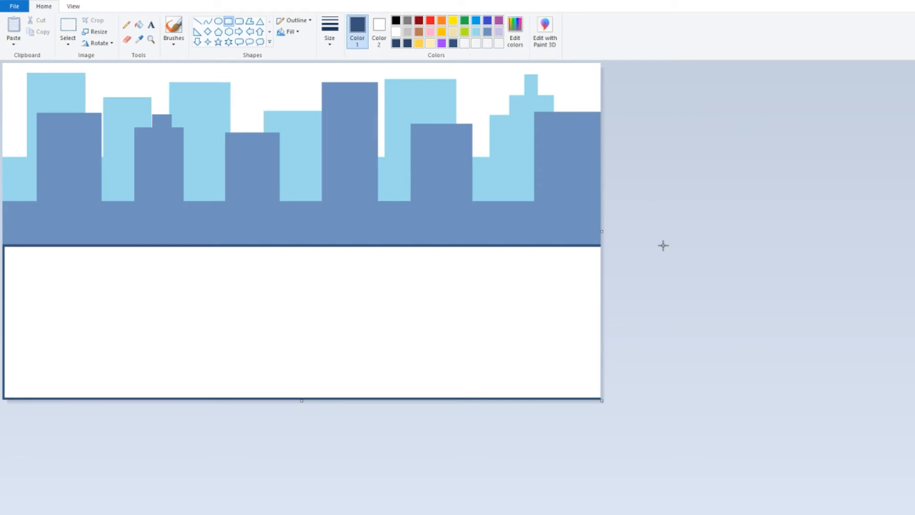
left_click_drag(663, 246, 647, 264)
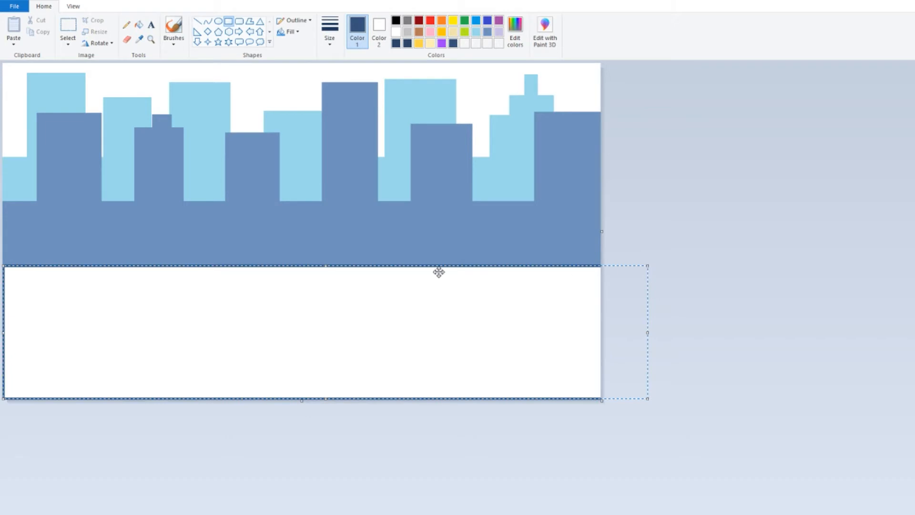
left_click(135, 425)
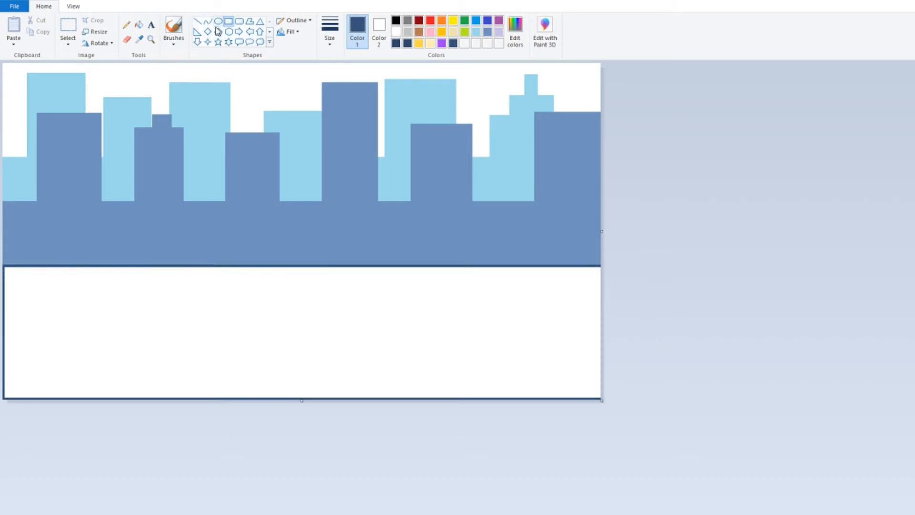
Step: Draw six dark blue building rectangles along the new band, with two smaller boxes stacked on top of the first
mouse_move(34, 274)
left_mouse_down()
mouse_move(157, 162)
mouse_move(59, 163)
mouse_move(115, 176)
mouse_move(114, 164)
left_mouse_up()
left_click_drag(145, 272, 223, 159)
left_click_drag(254, 288, 317, 162)
left_click_drag(371, 276, 443, 145)
left_click_drag(479, 285, 546, 152)
left_click_drag(574, 279, 636, 149)
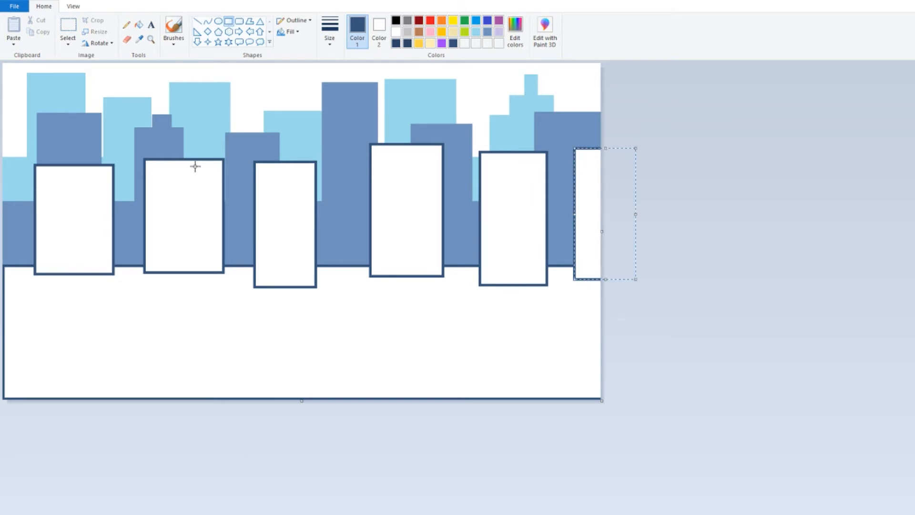
left_click_drag(45, 162, 94, 141)
left_click(73, 124)
left_click_drag(57, 140, 80, 124)
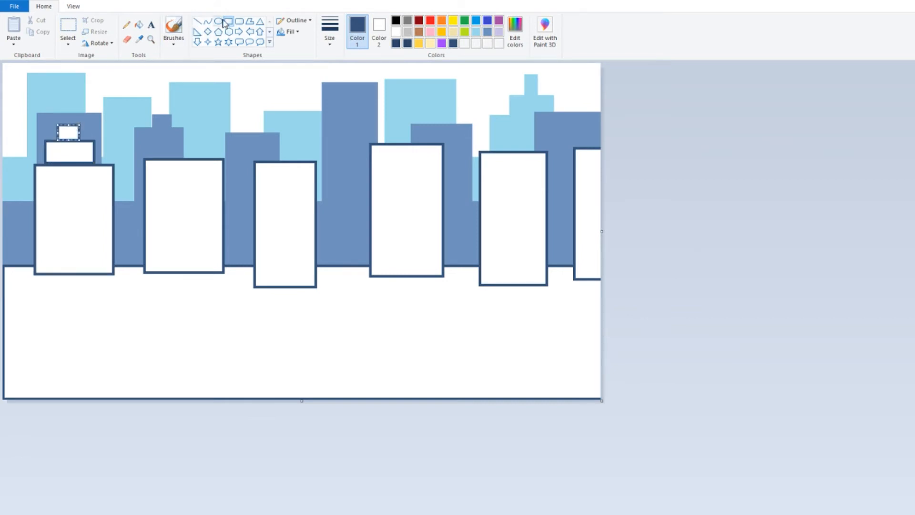
Step: Fill the stacked boxes, the six front buildings and the band below them with dark blue
left_click(139, 24)
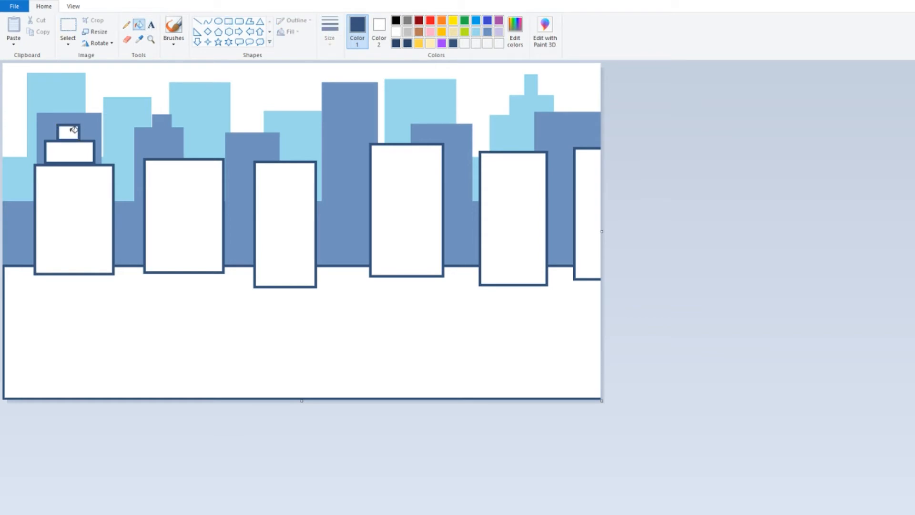
left_click(74, 130)
left_click(77, 146)
left_click(82, 200)
left_click(151, 203)
left_click(275, 193)
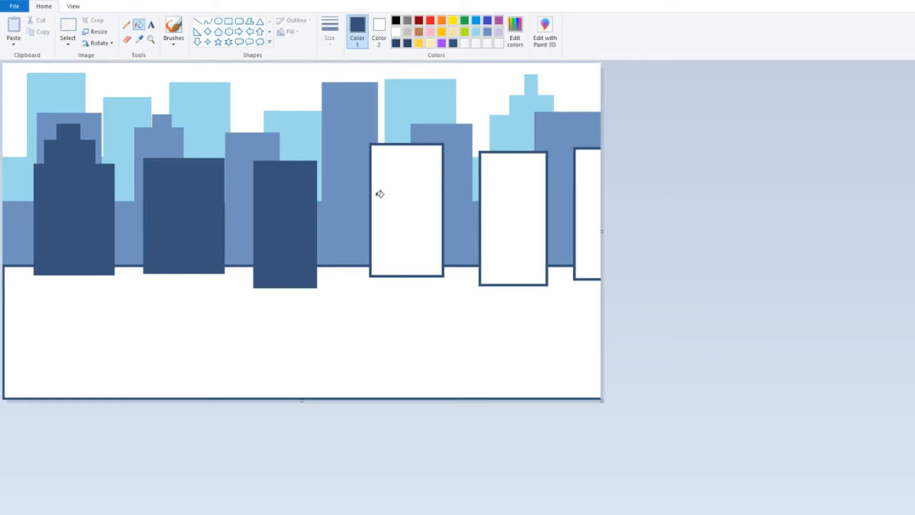
left_click(412, 175)
left_click(476, 188)
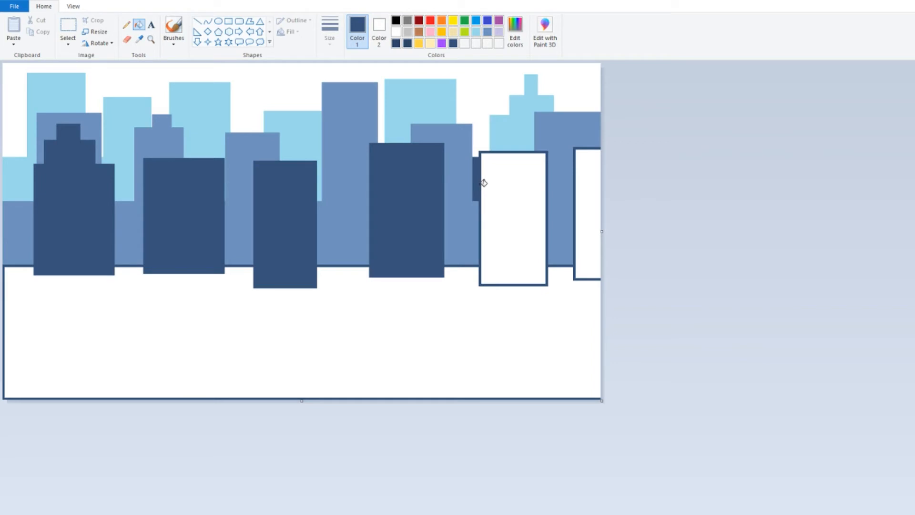
key("ctrl+z")
left_click(514, 190)
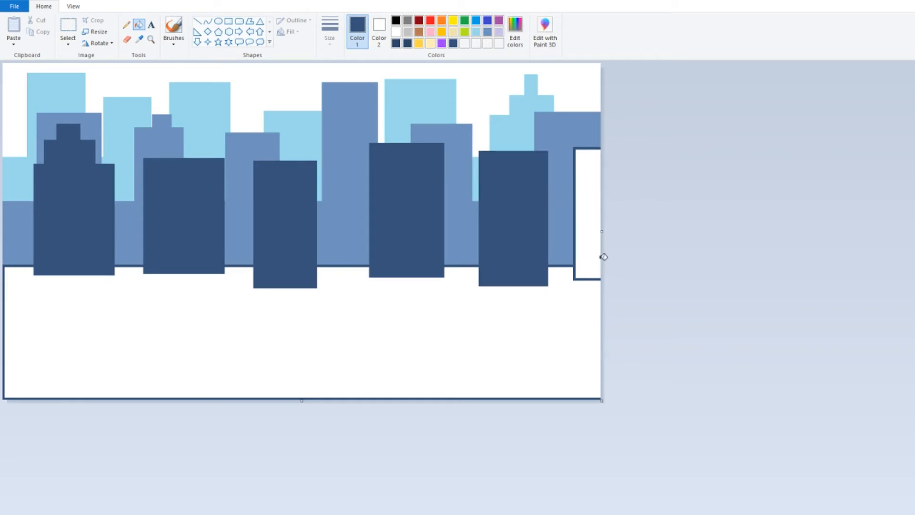
left_click(588, 249)
left_click(510, 351)
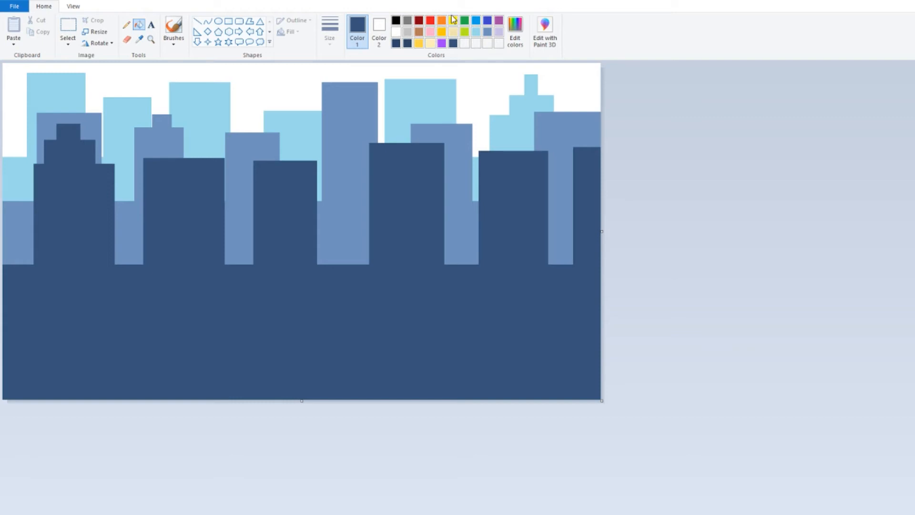
Step: Draw gold-outlined rectangular windows on the two rightmost dark blue buildings, three on the rightmost and seven on its neighbor
left_click(442, 32)
left_click(229, 22)
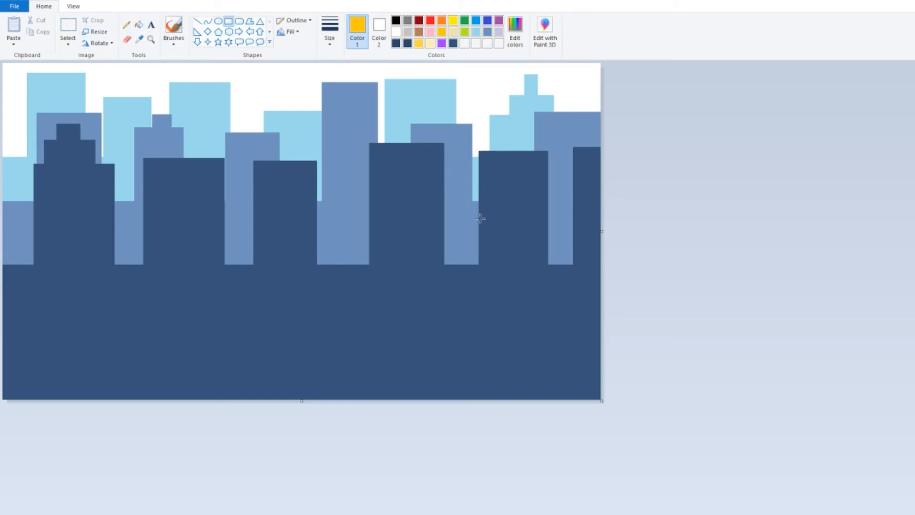
left_click(297, 33)
left_click(297, 55)
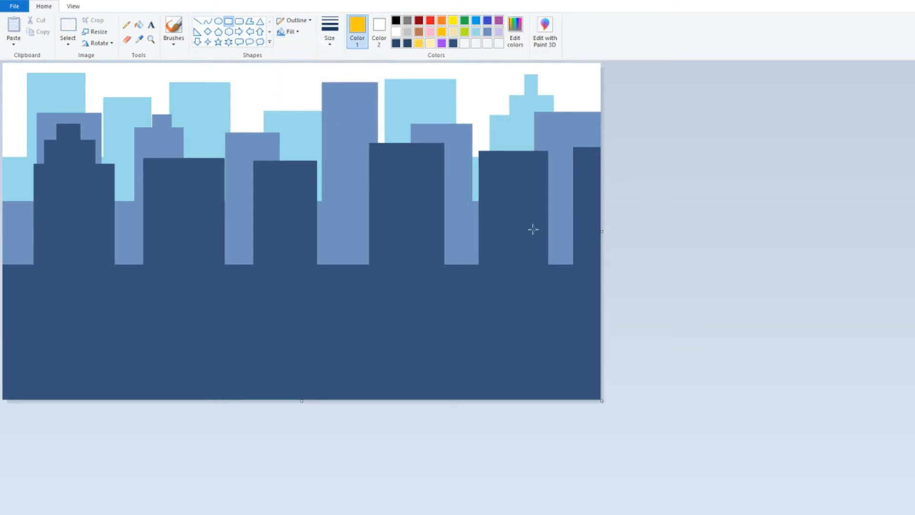
left_click_drag(578, 162, 592, 179)
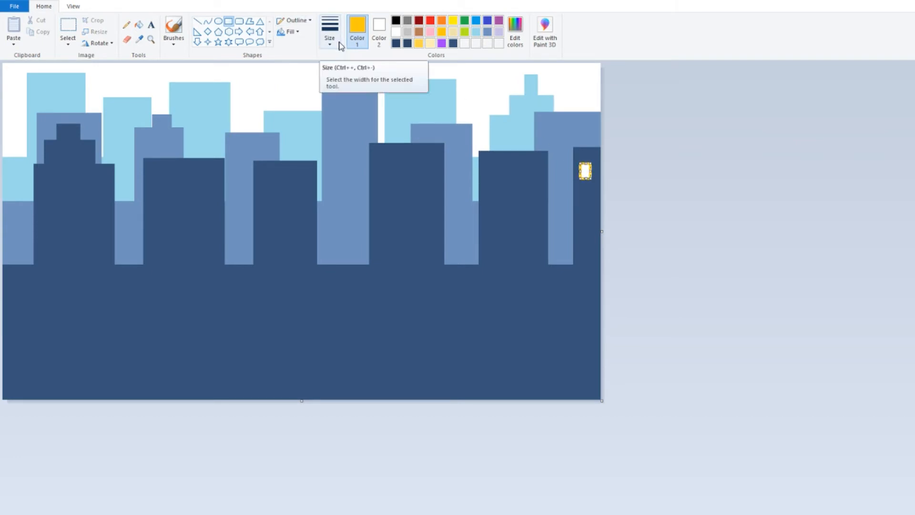
key("ctrl+z")
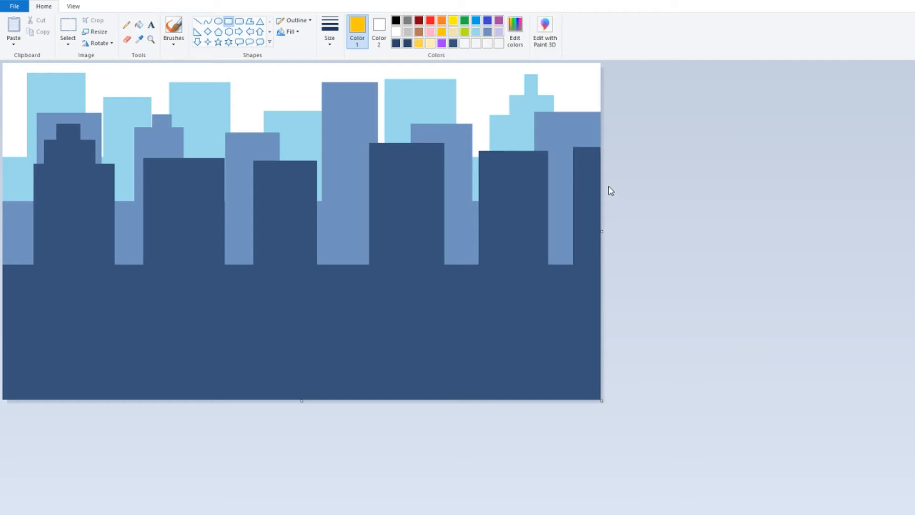
mouse_move(580, 159)
left_mouse_down()
mouse_move(593, 167)
mouse_move(594, 227)
left_mouse_up()
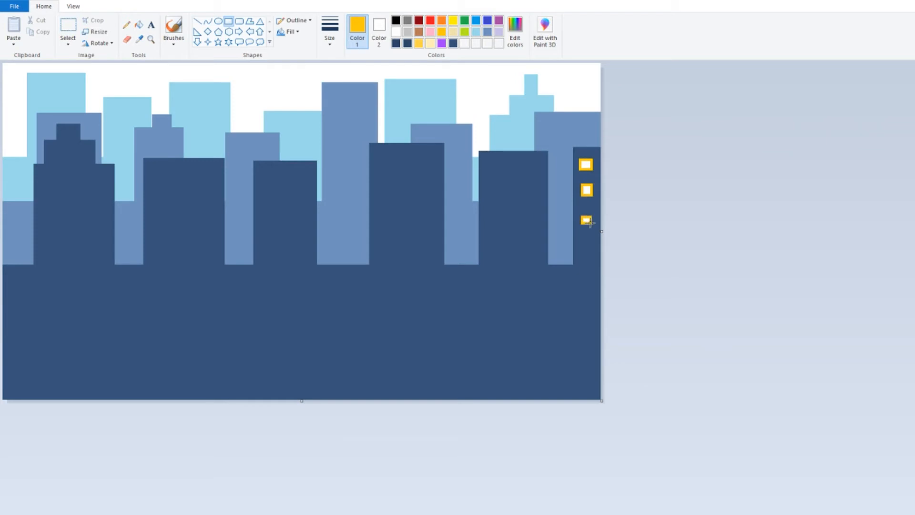
mouse_move(484, 159)
left_mouse_down()
mouse_move(496, 173)
mouse_move(529, 168)
mouse_move(540, 181)
mouse_move(496, 200)
mouse_move(511, 206)
mouse_move(503, 204)
mouse_move(503, 228)
left_mouse_up()
mouse_move(526, 190)
left_mouse_down()
mouse_move(540, 207)
mouse_move(537, 239)
mouse_move(498, 258)
left_mouse_up()
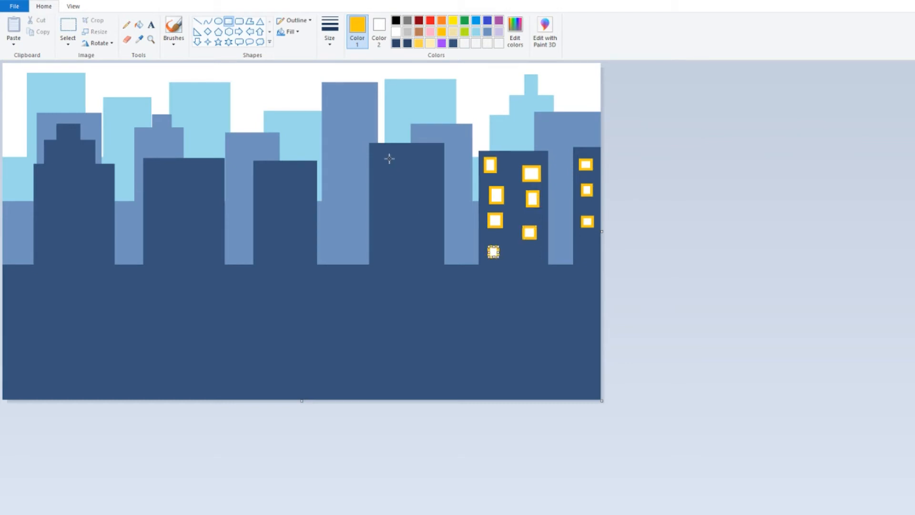
Step: Draw six gold-outlined windows in two columns on each of the third and fourth dark blue buildings
left_click_drag(377, 153, 392, 235)
left_click_drag(418, 153, 428, 200)
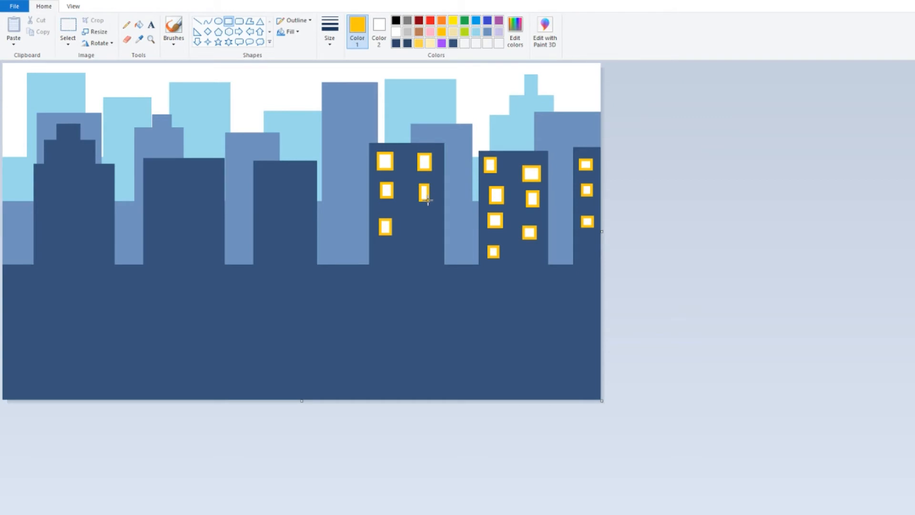
left_click_drag(417, 218, 431, 235)
mouse_move(262, 172)
left_mouse_down()
mouse_move(276, 187)
mouse_move(281, 247)
left_mouse_up()
mouse_move(297, 175)
left_mouse_down()
mouse_move(312, 192)
mouse_move(303, 241)
mouse_move(310, 254)
left_mouse_up()
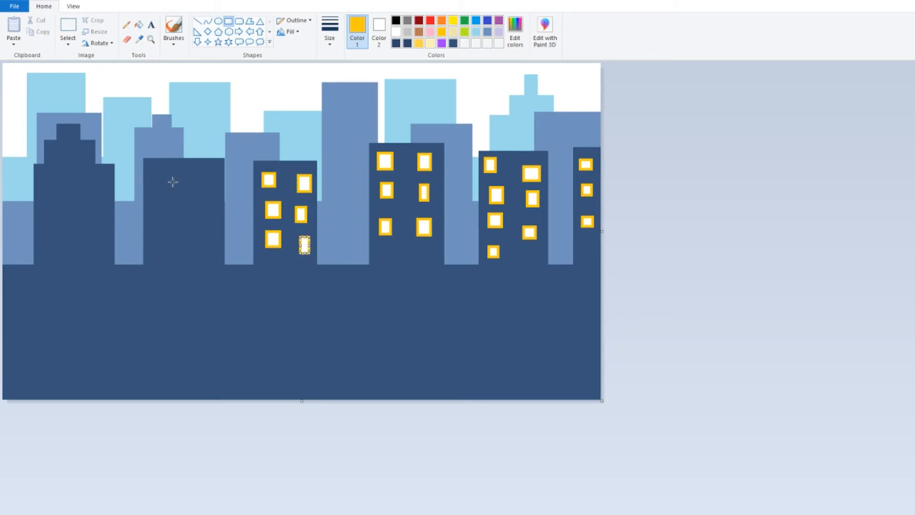
Step: Draw six gold-outlined windows on the second dark blue building and eight on the first
mouse_move(150, 167)
left_mouse_down()
mouse_move(165, 187)
mouse_move(153, 205)
mouse_move(166, 252)
left_mouse_up()
mouse_move(201, 168)
left_mouse_down()
mouse_move(202, 184)
mouse_move(217, 188)
mouse_move(201, 208)
mouse_move(215, 225)
mouse_move(206, 240)
mouse_move(219, 259)
left_mouse_up()
mouse_move(45, 173)
left_mouse_down()
mouse_move(55, 184)
mouse_move(56, 251)
mouse_move(102, 257)
left_mouse_up()
left_click_drag(89, 218, 101, 233)
left_click_drag(91, 195, 101, 210)
left_click_drag(88, 172, 102, 185)
Step: Fill the eight windows of the first dark blue building with gold
left_click(139, 25)
left_click(51, 175)
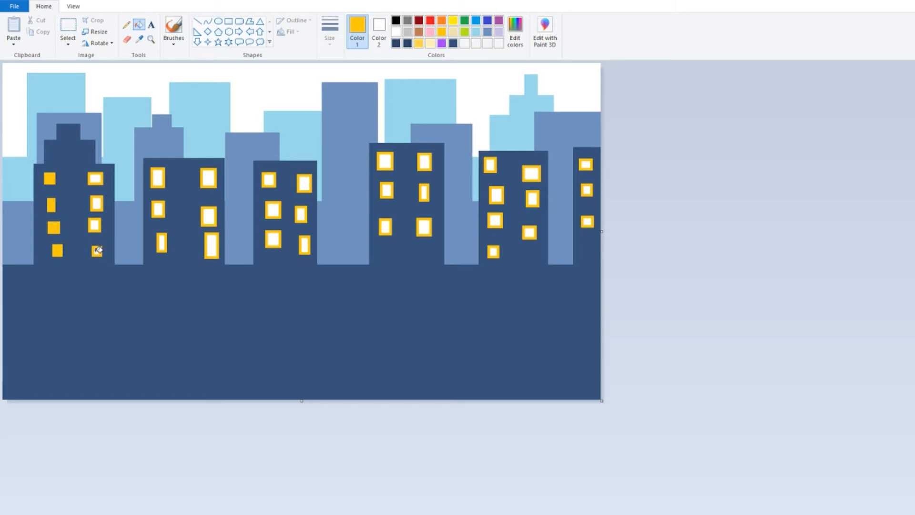
left_click(98, 223)
left_click(99, 202)
left_click(95, 178)
Step: Fill the six windows of the second dark blue building with gold
left_click(160, 178)
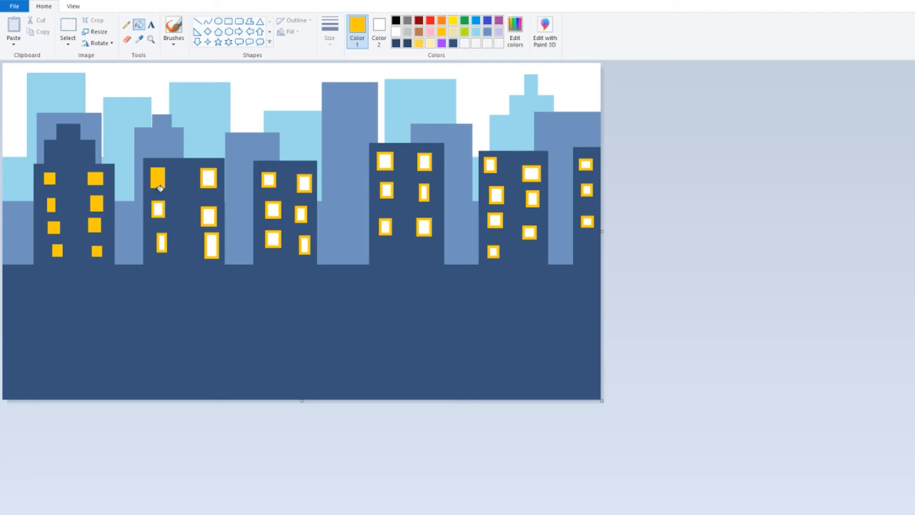
left_click(163, 207)
left_click(163, 242)
left_click(211, 242)
left_click(208, 215)
left_click(209, 175)
Step: Fill the six windows of the third dark blue building with gold
left_click(269, 180)
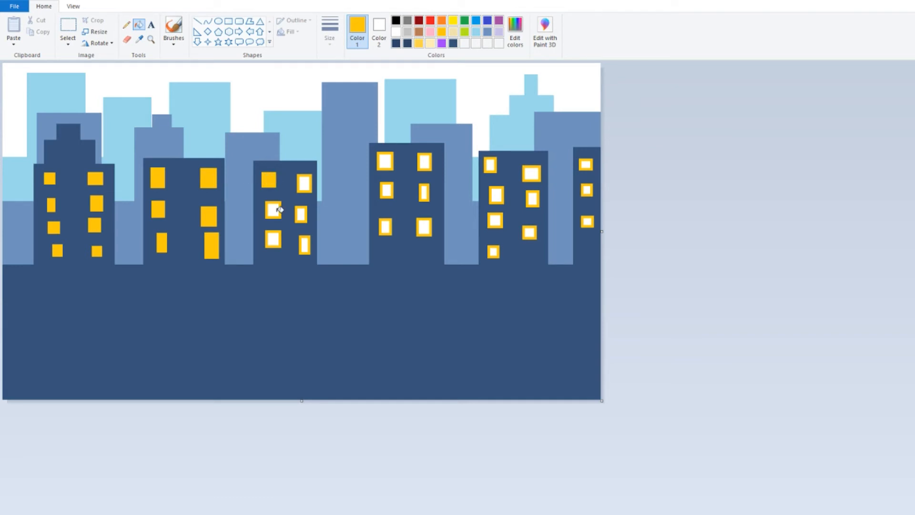
left_click(275, 211)
left_click(273, 238)
left_click(304, 244)
left_click(302, 215)
left_click(309, 184)
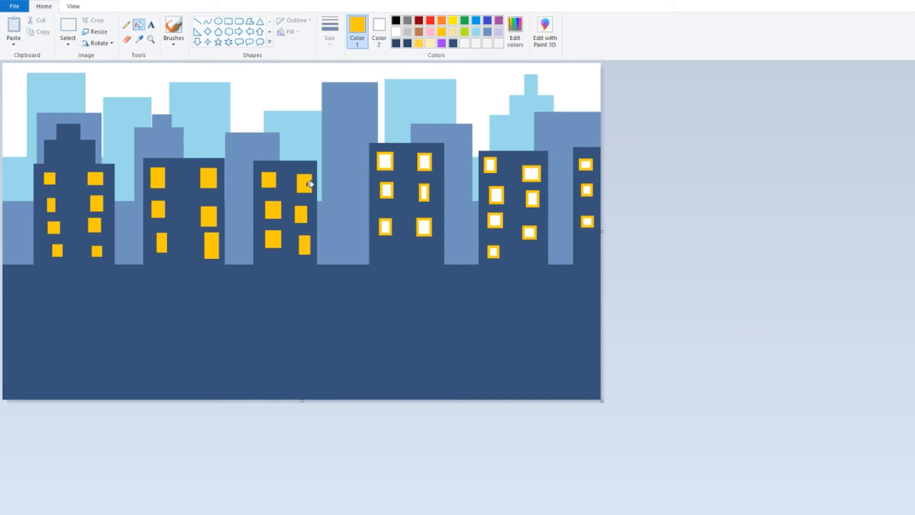
Step: Fill the six windows of the fourth dark blue building with gold
left_click(385, 161)
left_click(387, 190)
left_click(387, 228)
left_click(430, 223)
left_click(424, 192)
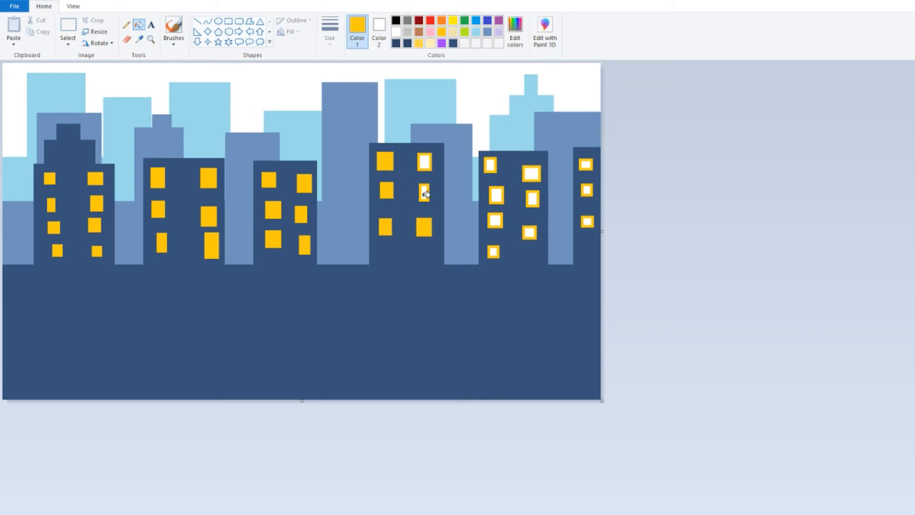
left_click(426, 161)
Step: Fill all windows of the two rightmost dark blue buildings with gold
left_click(492, 164)
left_click(496, 195)
left_click(498, 224)
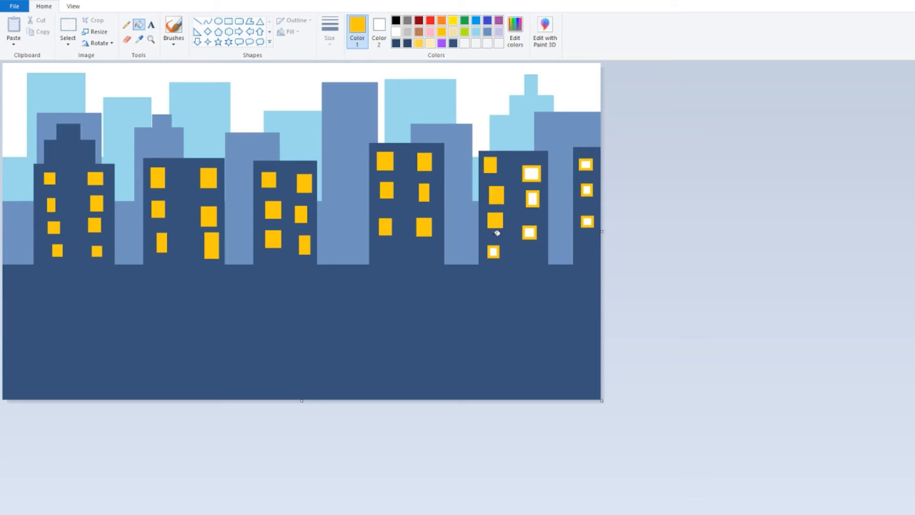
left_click(496, 251)
left_click(530, 231)
left_click(532, 199)
left_click(532, 177)
left_click(586, 163)
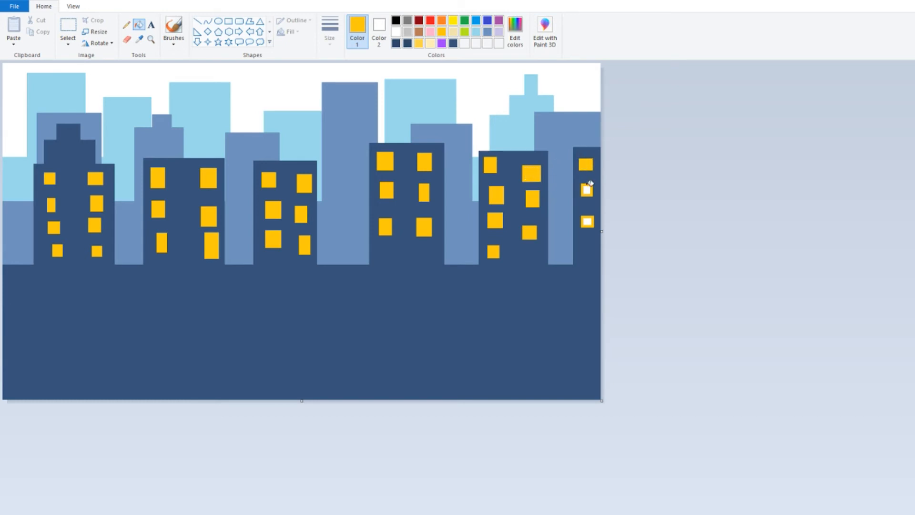
left_click(587, 221)
Step: Draw windows outlined in the lighter custom yellow on the tall blue-gray building and the two blue-gray buildings right of it
left_click(419, 43)
left_click(229, 21)
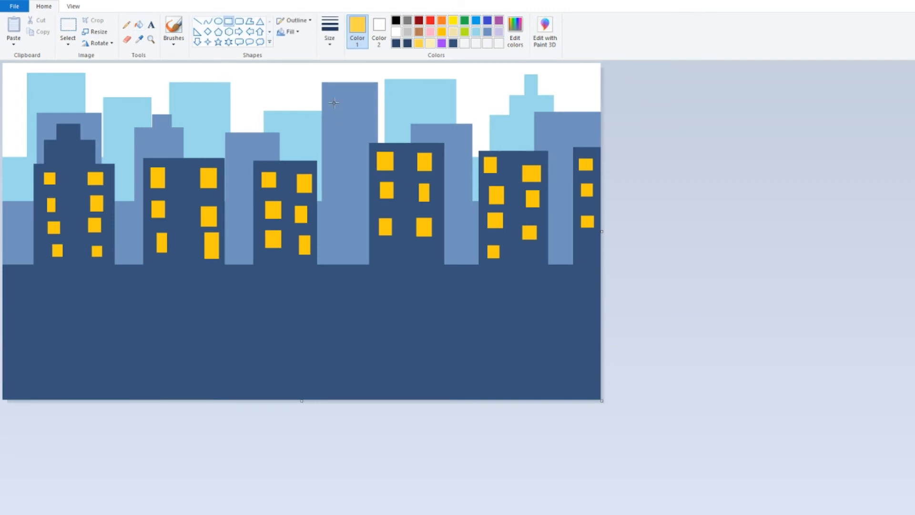
mouse_move(331, 96)
left_mouse_down()
mouse_move(342, 109)
mouse_move(343, 145)
mouse_move(375, 138)
mouse_move(358, 101)
mouse_move(367, 109)
left_mouse_up()
left_click_drag(333, 177, 349, 191)
left_click_drag(450, 144, 461, 159)
left_click_drag(452, 199, 462, 215)
mouse_move(556, 134)
left_mouse_down()
mouse_move(568, 146)
mouse_move(564, 230)
left_mouse_up()
Step: Draw lighter-yellow windows on the three left blue-gray buildings and one low on the tall building, undoing a stray extra rectangle
left_click_drag(142, 140, 181, 154)
left_click_drag(232, 151, 247, 164)
left_click_drag(237, 180, 245, 196)
left_click_drag(228, 212, 243, 227)
left_click_drag(338, 228, 353, 243)
left_click_drag(45, 128, 54, 137)
left_click_drag(443, 185, 455, 169)
key("ctrl+z")
Step: Fill all the windows of the blue-gray buildings with the lighter yellow
left_click(138, 25)
left_click(49, 133)
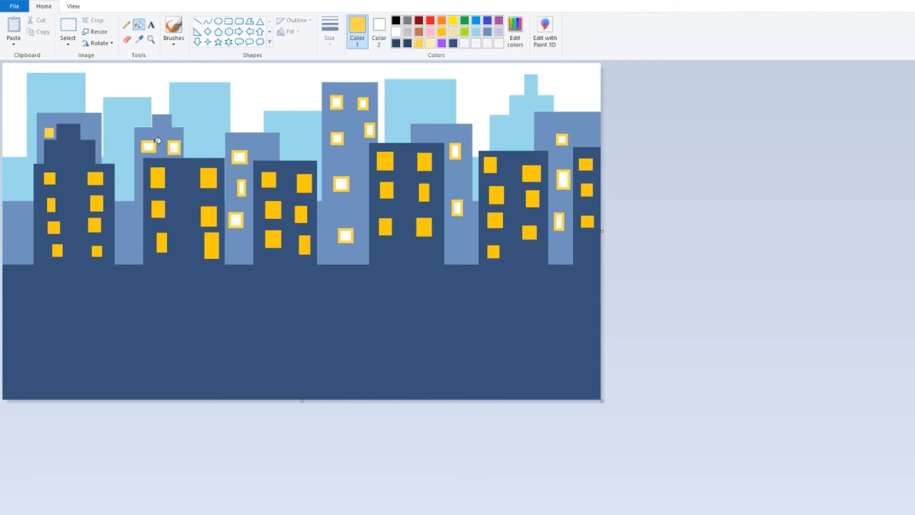
left_click(149, 146)
left_click(174, 148)
left_click(239, 157)
left_click(241, 188)
left_click(364, 103)
left_click(370, 130)
left_click(455, 152)
left_click(457, 208)
left_click(559, 222)
left_click(563, 180)
left_click(561, 139)
Step: Draw cream-outlined windows on the two right-hand light blue buildings, four on the wide one and two on the stepped one
left_click(229, 21)
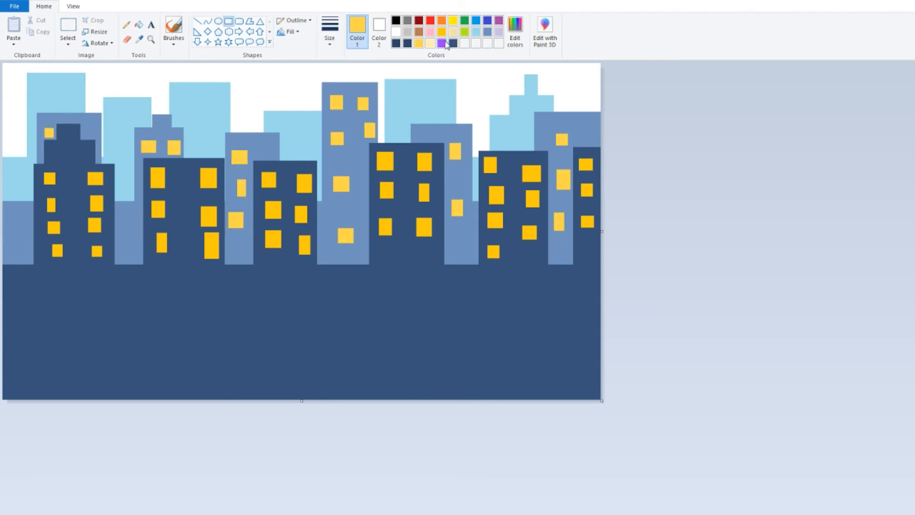
left_click_drag(392, 91, 405, 103)
left_click_drag(393, 117, 403, 130)
left_click_drag(433, 86, 447, 120)
left_click_drag(504, 122, 515, 136)
left_click_drag(523, 135, 531, 148)
Step: Draw cream-outlined windows on the light blue buildings in the left half of the skyline
left_click_drag(175, 94, 188, 109)
left_click_drag(204, 97, 219, 109)
left_click_drag(113, 114, 126, 131)
left_click_drag(122, 150, 130, 169)
mouse_move(31, 85)
left_mouse_down()
mouse_move(45, 100)
mouse_move(78, 105)
left_mouse_up()
Step: Fill all the windows of the light blue buildings with cream
left_click(138, 25)
left_click(71, 97)
left_click(38, 92)
left_click(126, 160)
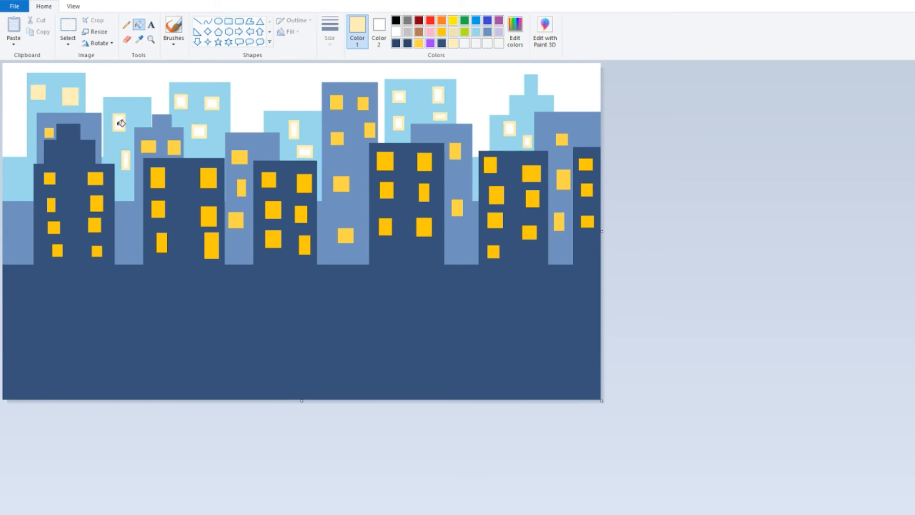
left_click(441, 114)
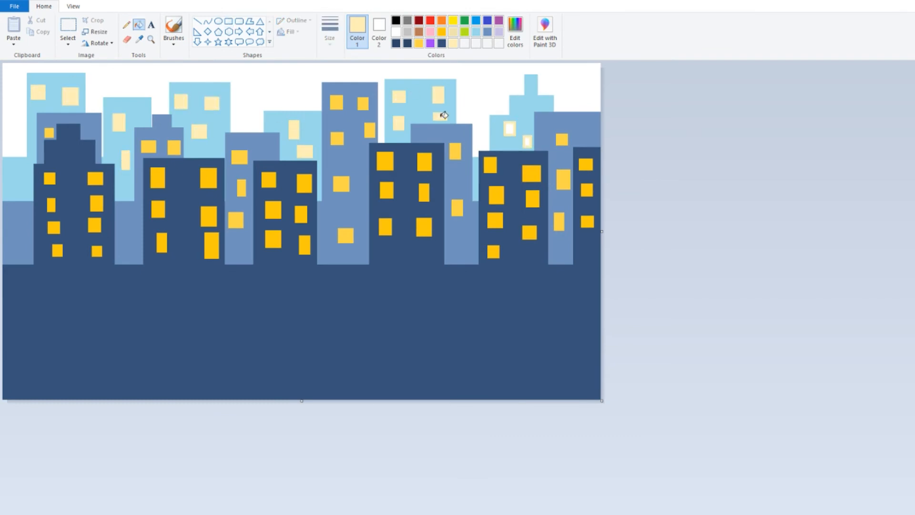
left_click(527, 142)
Step: Mix a dark purple custom color (red 55, green 40, blue 100) and fill the sky behind the buildings with it
left_click(516, 29)
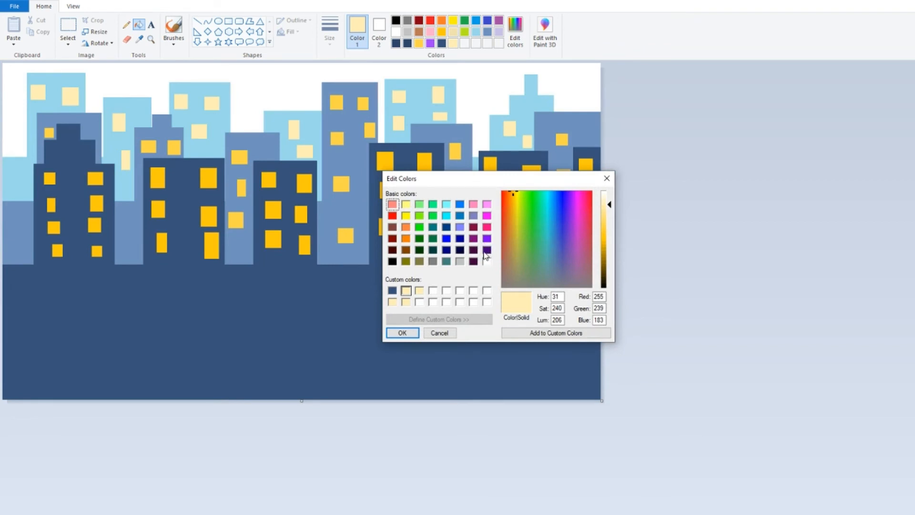
left_click(460, 249)
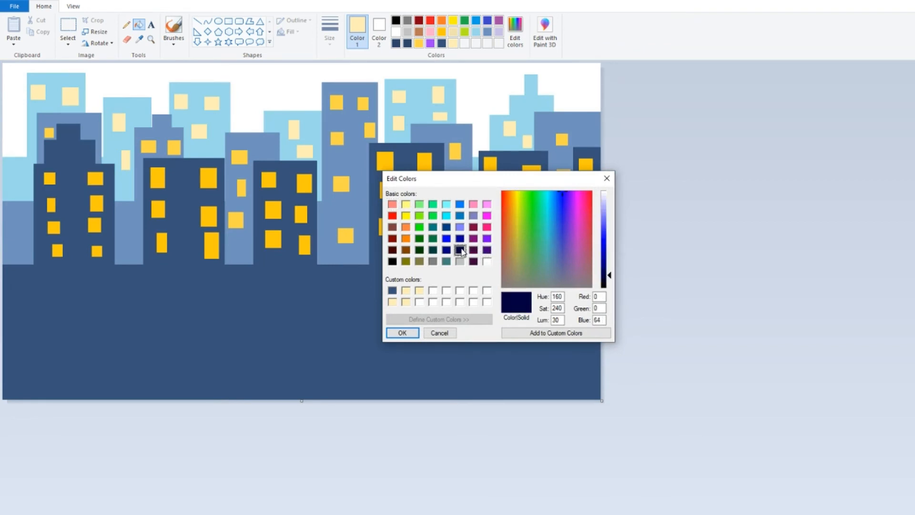
left_click(570, 236)
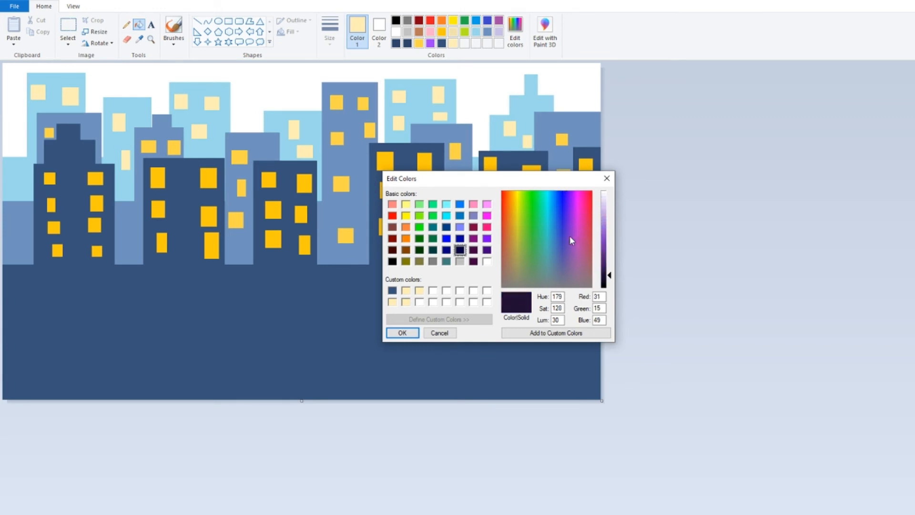
left_click_drag(609, 275, 607, 262)
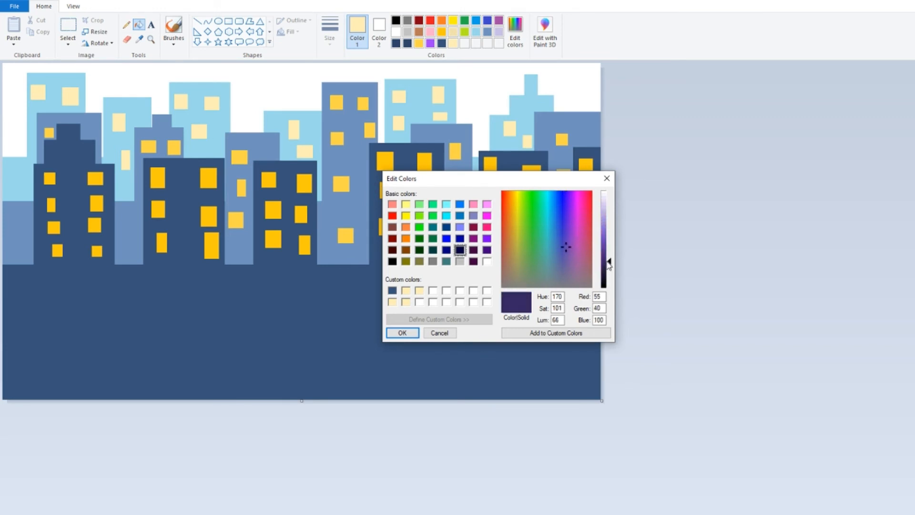
left_click(530, 333)
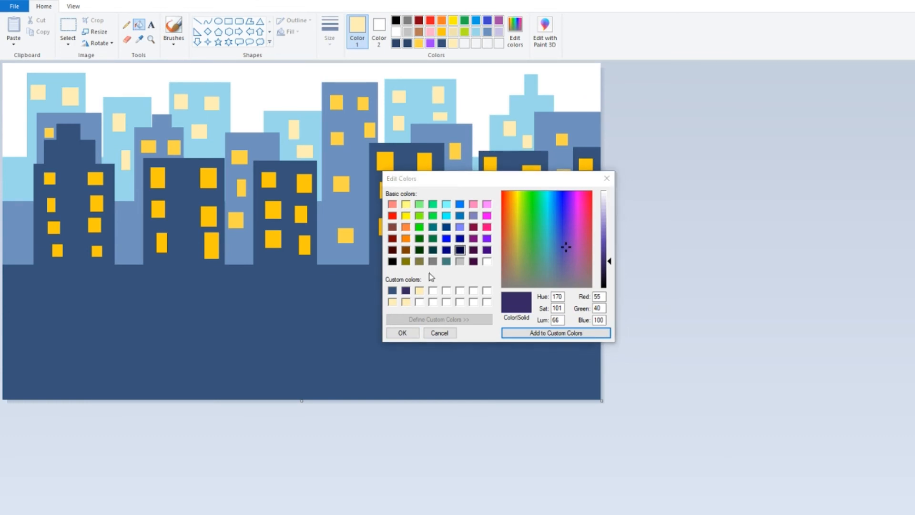
left_click(402, 333)
left_click(285, 72)
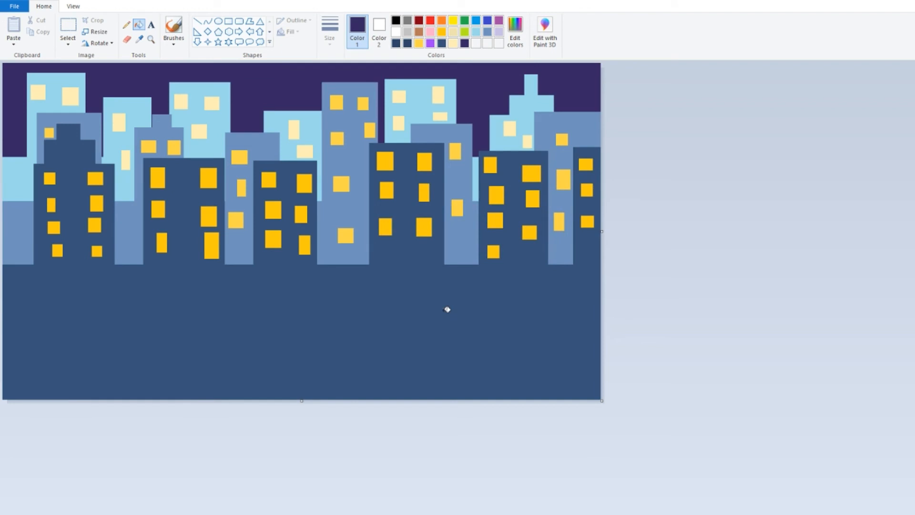
Step: Draw six small white five-point stars of varying sizes across the purple sky between the buildings
left_click(217, 42)
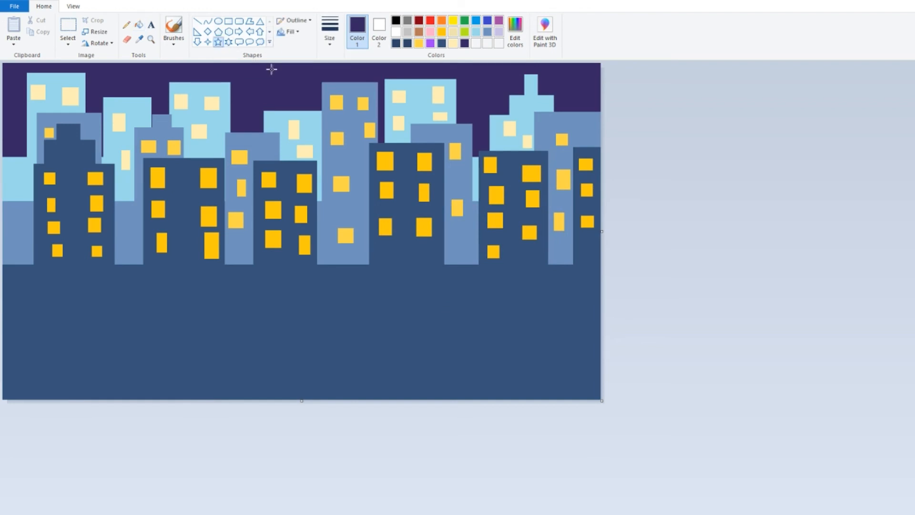
left_click_drag(269, 71, 290, 90)
left_click_drag(471, 77, 487, 97)
left_click_drag(573, 71, 592, 92)
left_click_drag(145, 75, 163, 93)
mouse_move(13, 95)
left_mouse_down()
mouse_move(30, 117)
mouse_move(24, 100)
left_mouse_up()
left_click_drag(95, 76, 121, 91)
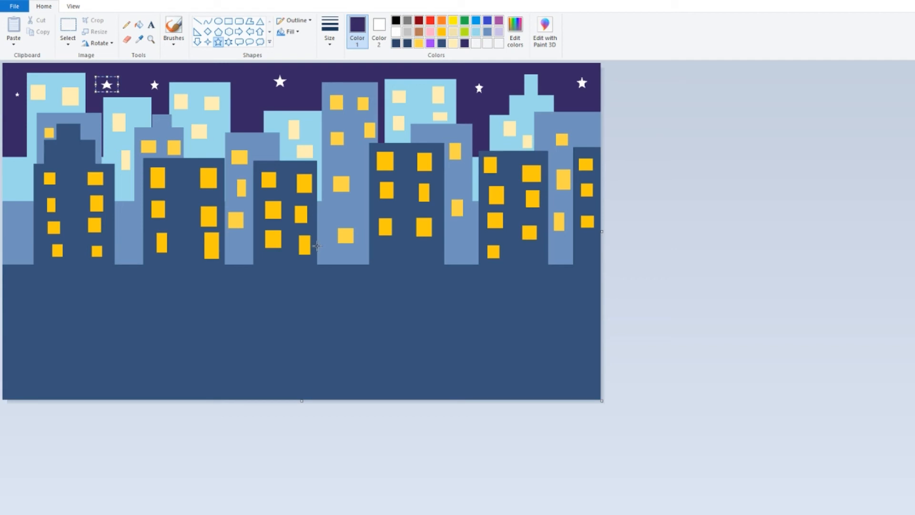
Step: Try adding the artist's name as large 80-point purple text below the skyline, and undo it
left_click(151, 25)
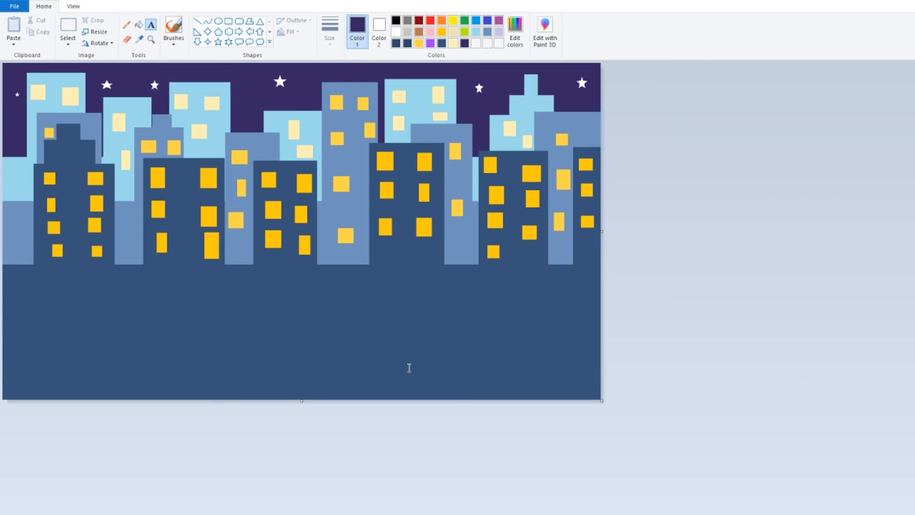
left_click(459, 330)
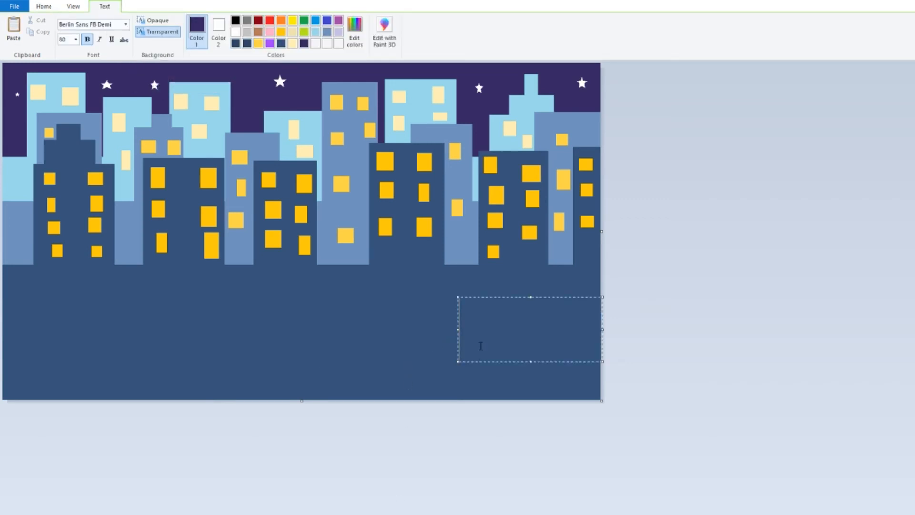
type("Ms.Smi")
key("BackSpace")
key("BackSpace")
type("mith")
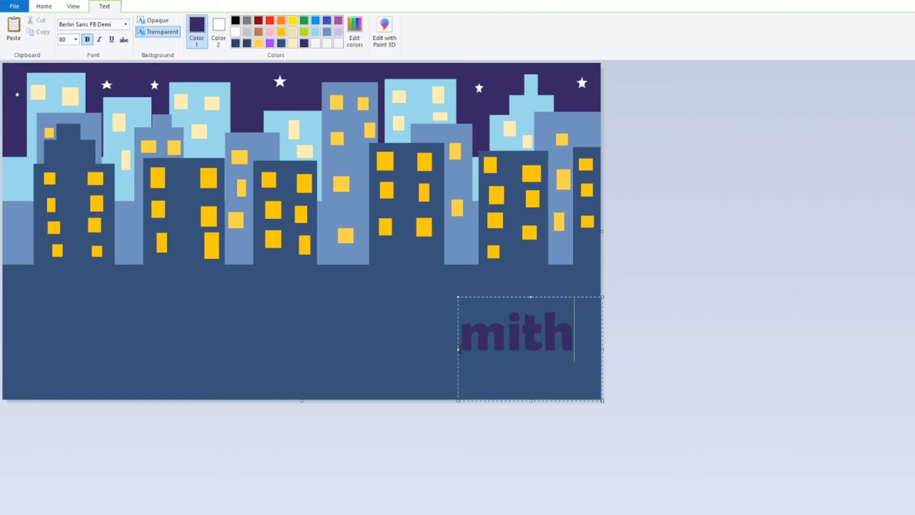
left_click_drag(457, 347, 366, 349)
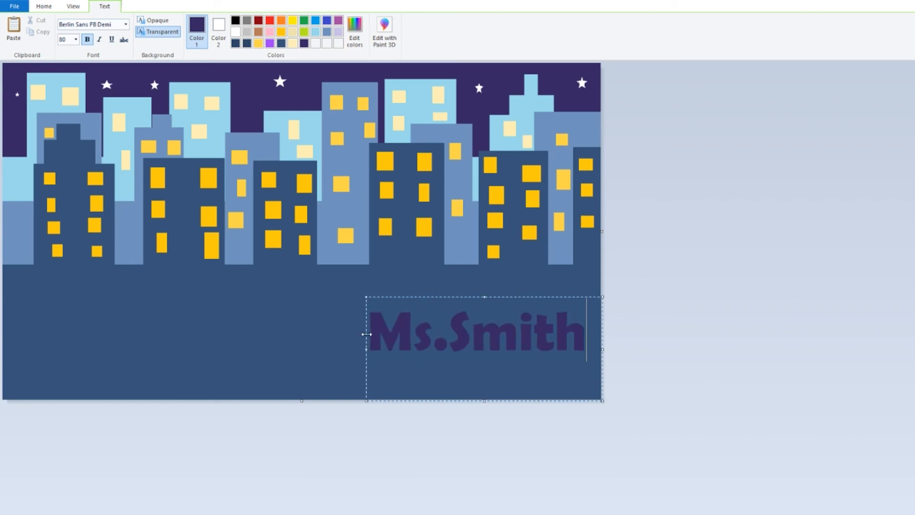
left_click(522, 285)
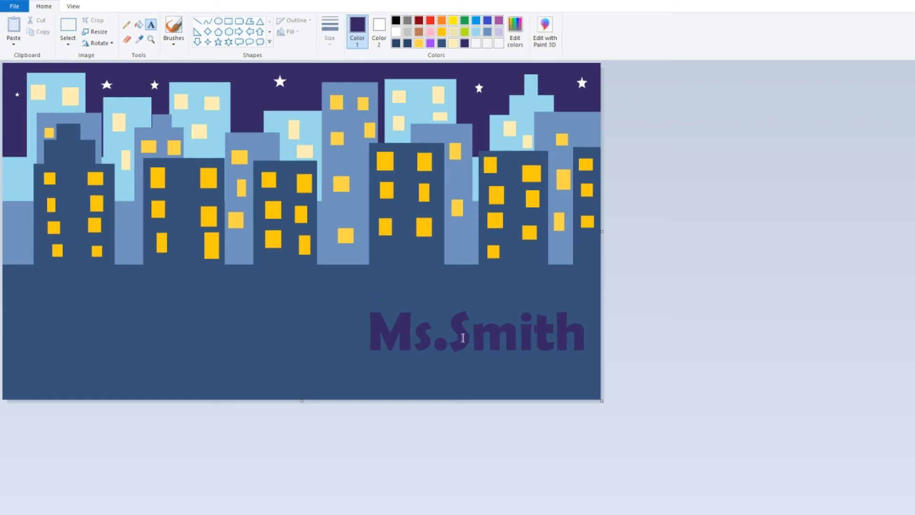
key("ctrl+z")
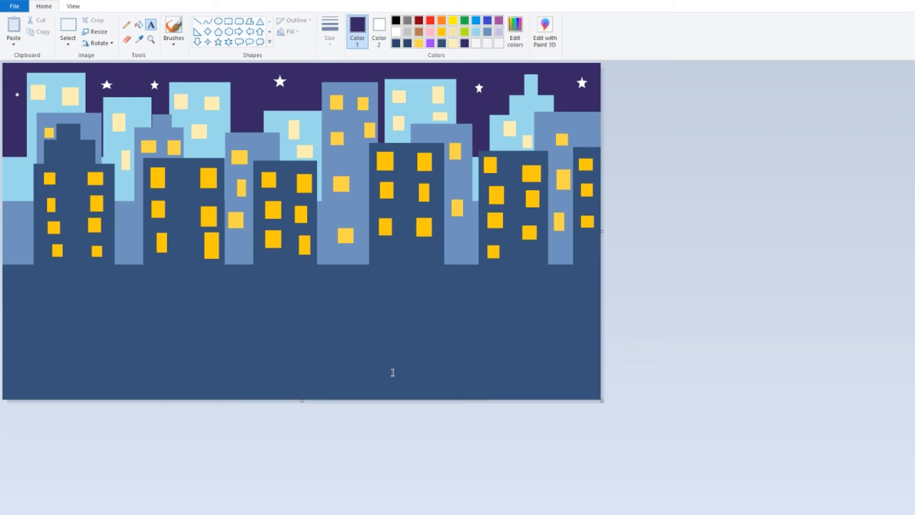
Step: Re-enter the artist's name below the skyline, set its font size to 22, and undo the placed text
left_click(421, 343)
type("Ms.Smith")
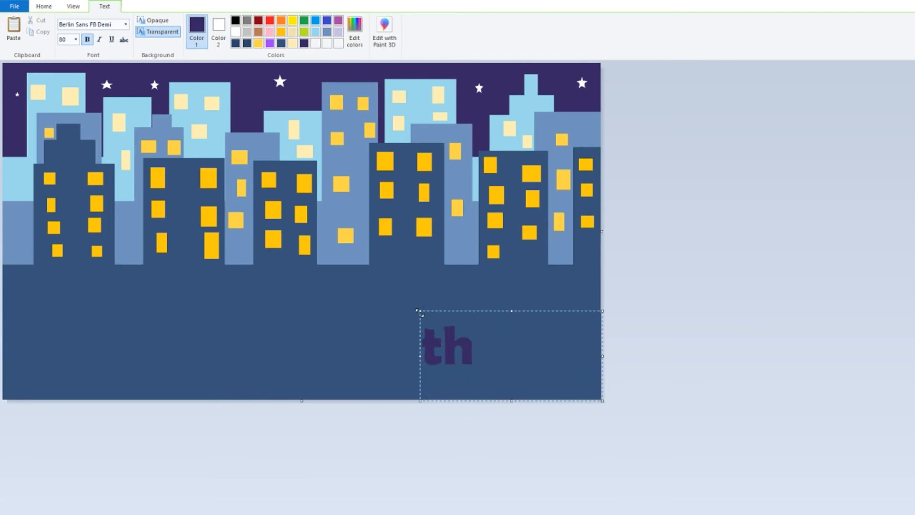
left_click_drag(419, 311, 250, 287)
key("ctrl+shift+Left")
key("ctrl+shift+Left")
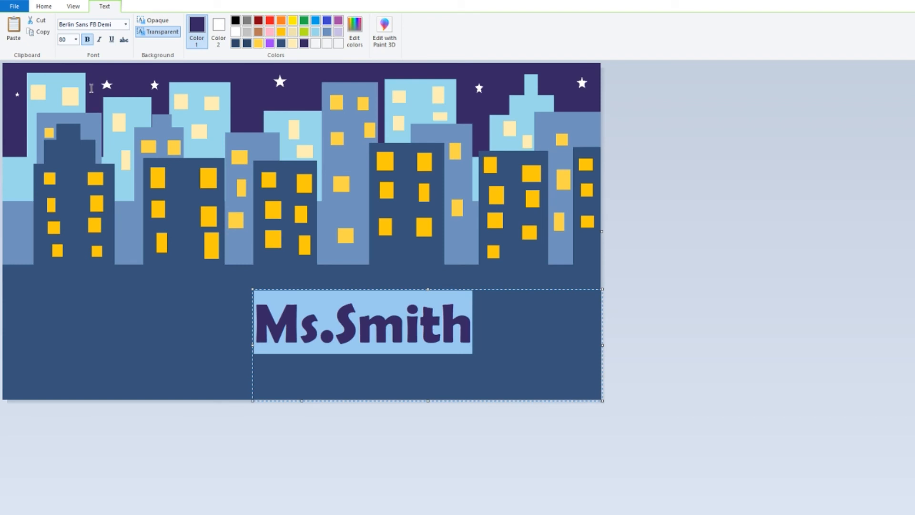
left_click(75, 40)
left_click(74, 110)
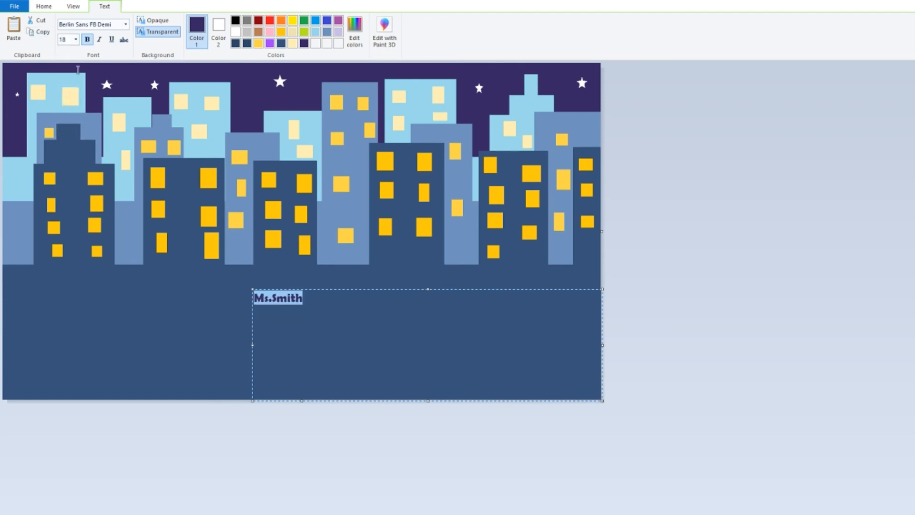
left_click(75, 40)
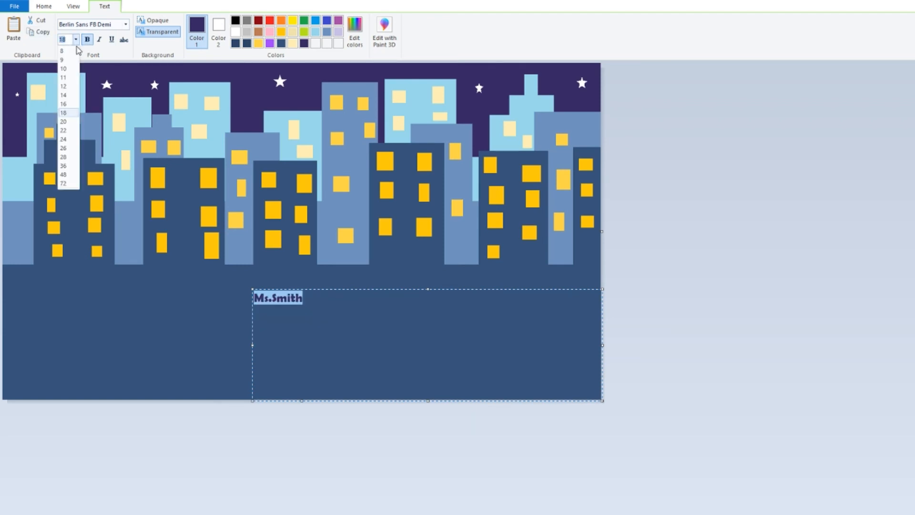
left_click(65, 130)
left_click(71, 92)
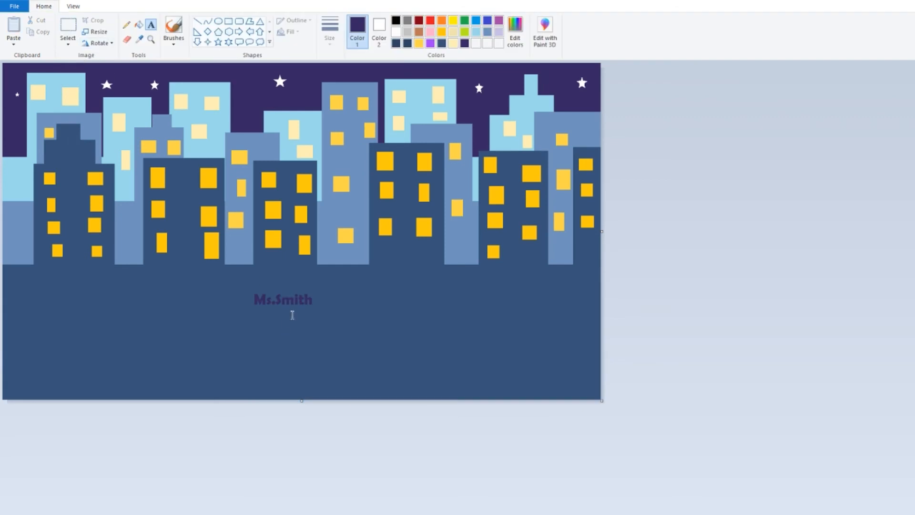
key("ctrl+z")
left_click(379, 32)
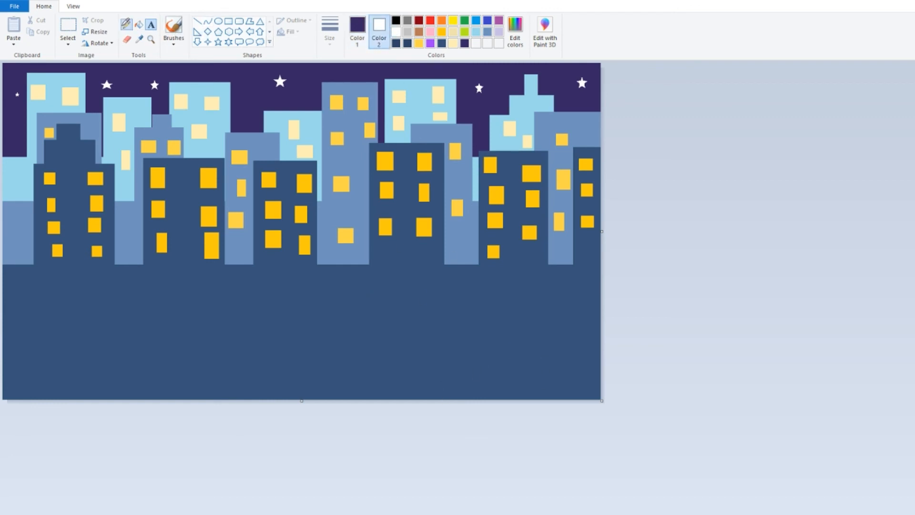
left_click(126, 25)
mouse_move(411, 380)
left_mouse_down()
mouse_move(415, 355)
mouse_move(424, 375)
mouse_move(440, 352)
mouse_move(440, 379)
mouse_move(455, 378)
mouse_move(447, 365)
mouse_move(459, 362)
mouse_move(459, 377)
mouse_move(481, 369)
mouse_move(464, 356)
mouse_move(483, 345)
mouse_move(509, 371)
left_mouse_up()
key("ctrl+z")
key("ctrl+z")
key("ctrl+z")
Step: Add the artist's name as 22-point text in the lower part of the canvas and set Color 2 to lavender
left_click(151, 24)
left_click(441, 363)
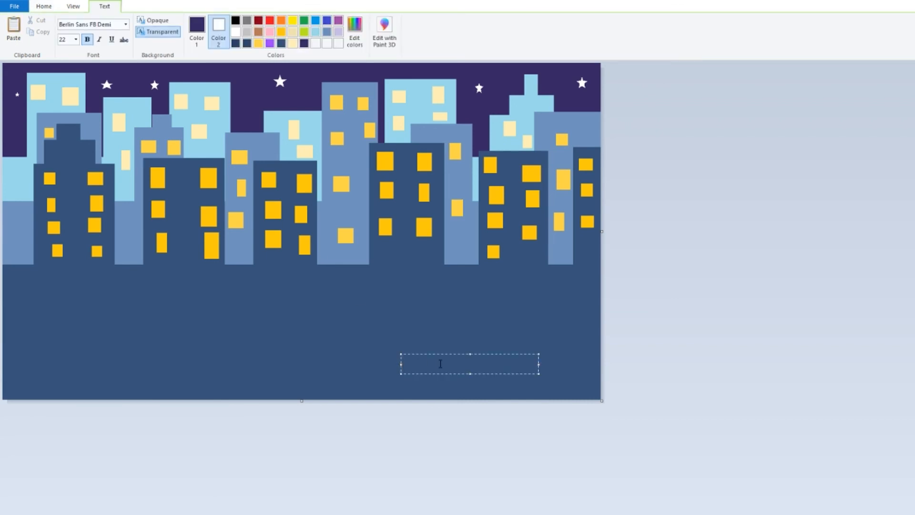
type("Ms. Smith")
key("ctrl+a")
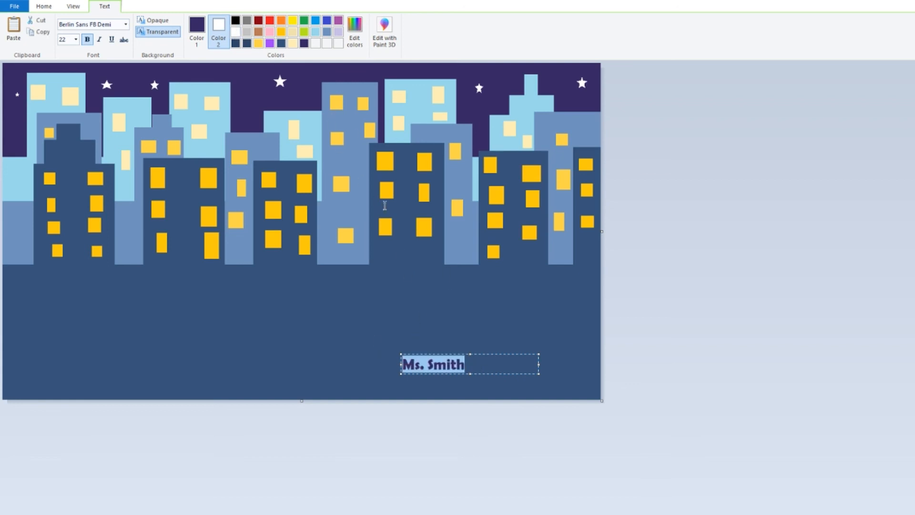
left_click(338, 32)
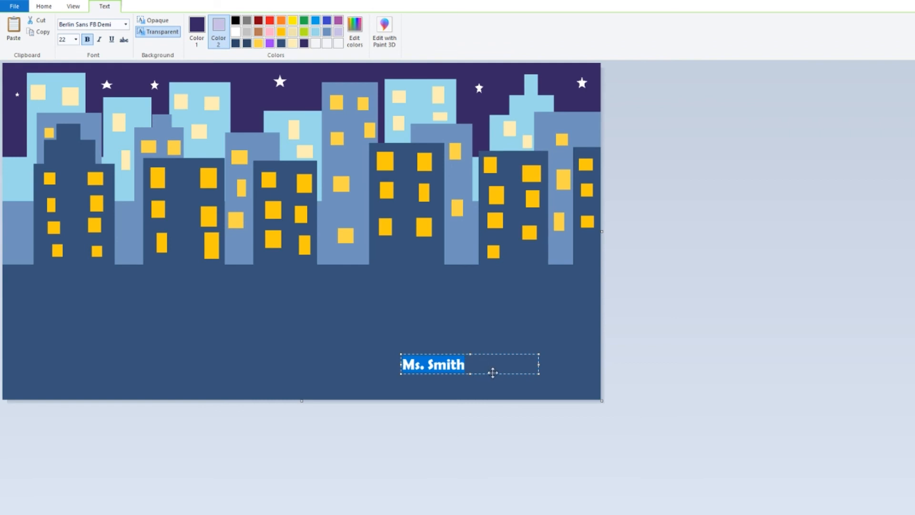
Step: Move the name text into the canvas's bottom-right corner, shrink its box to fit, and place it
left_click_drag(493, 373, 648, 403)
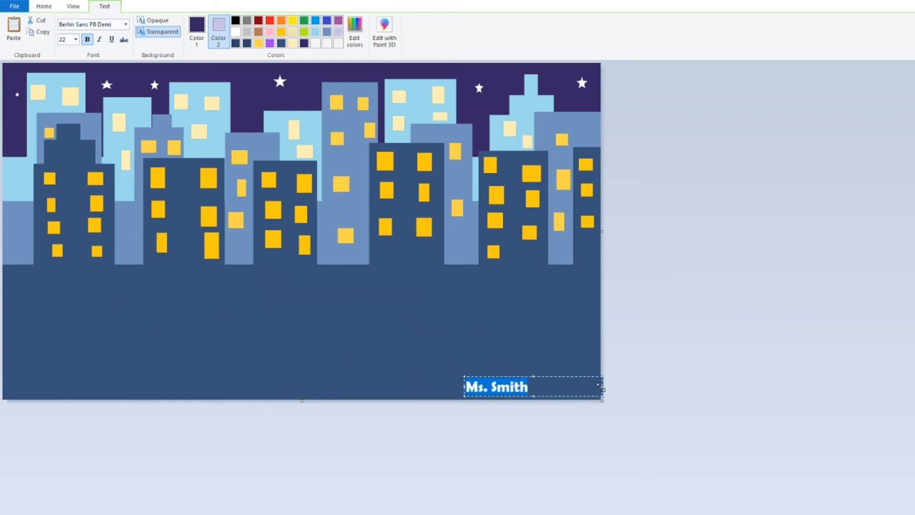
left_click_drag(601, 386, 584, 375)
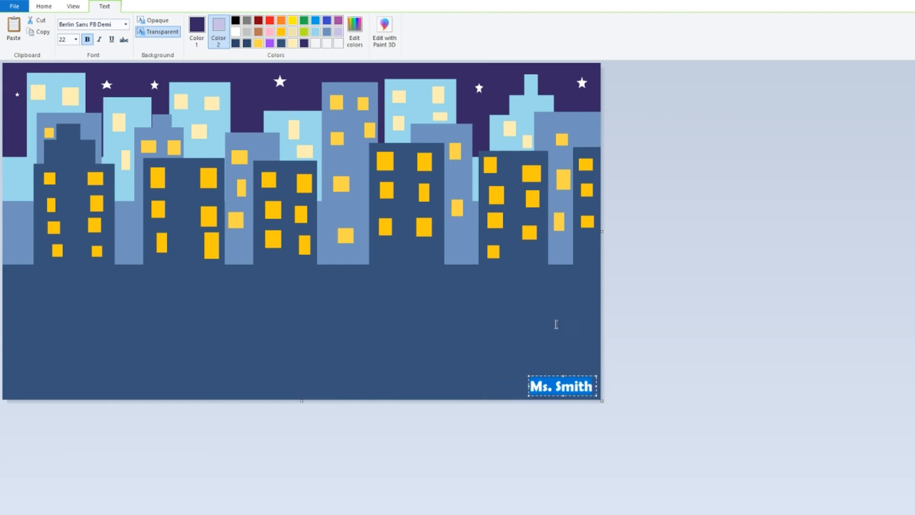
left_click(541, 316)
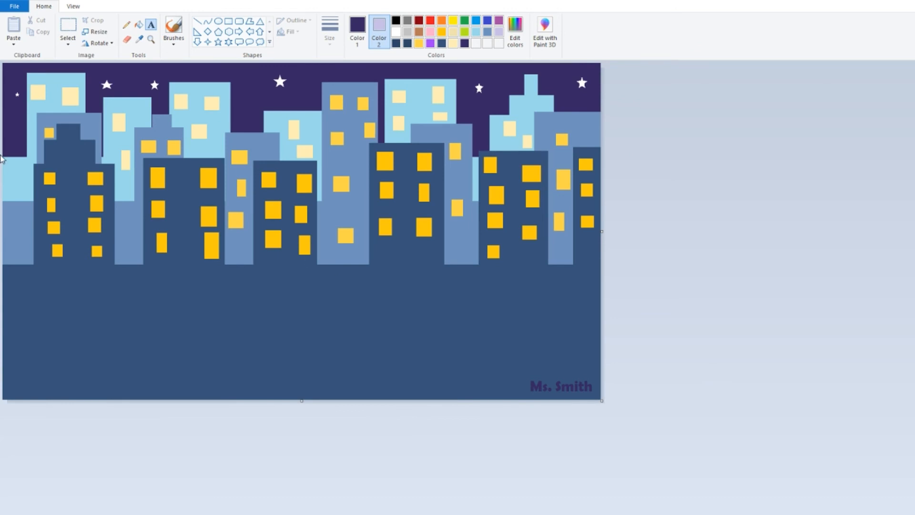
left_click(14, 9)
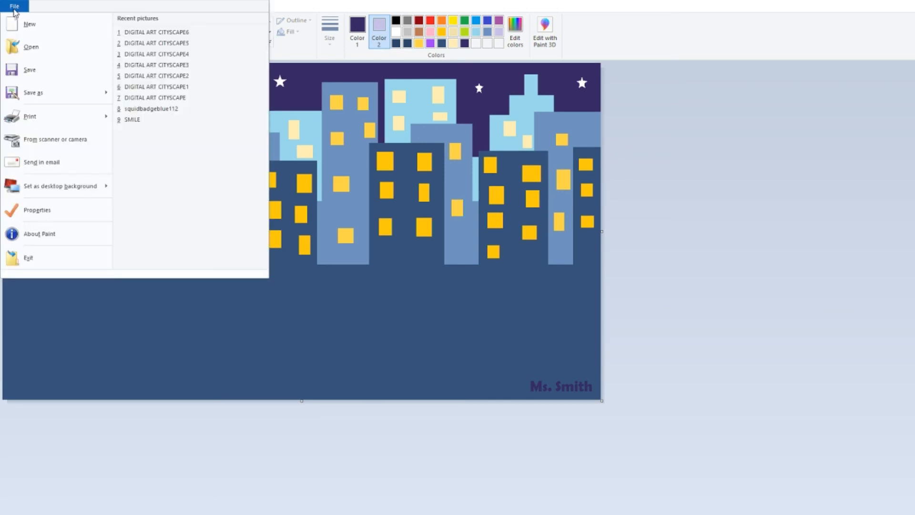
mouse_move(63, 99)
left_click(619, 4)
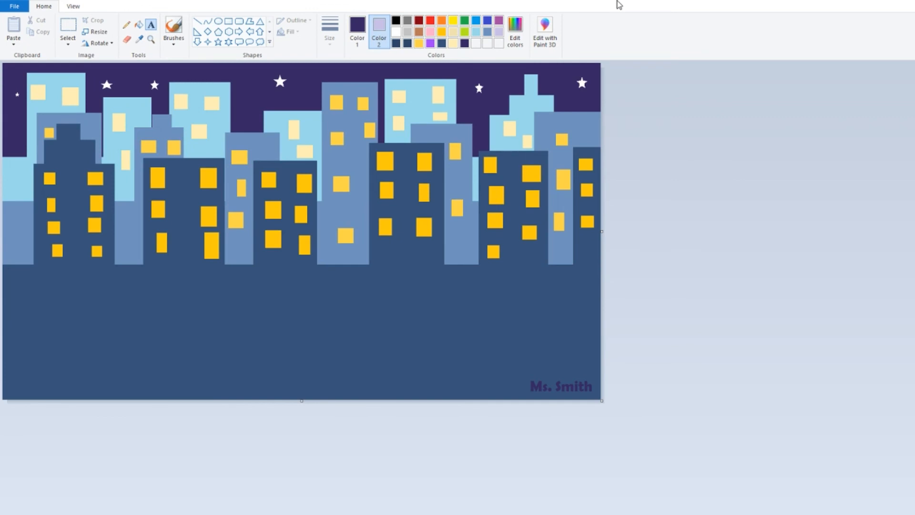